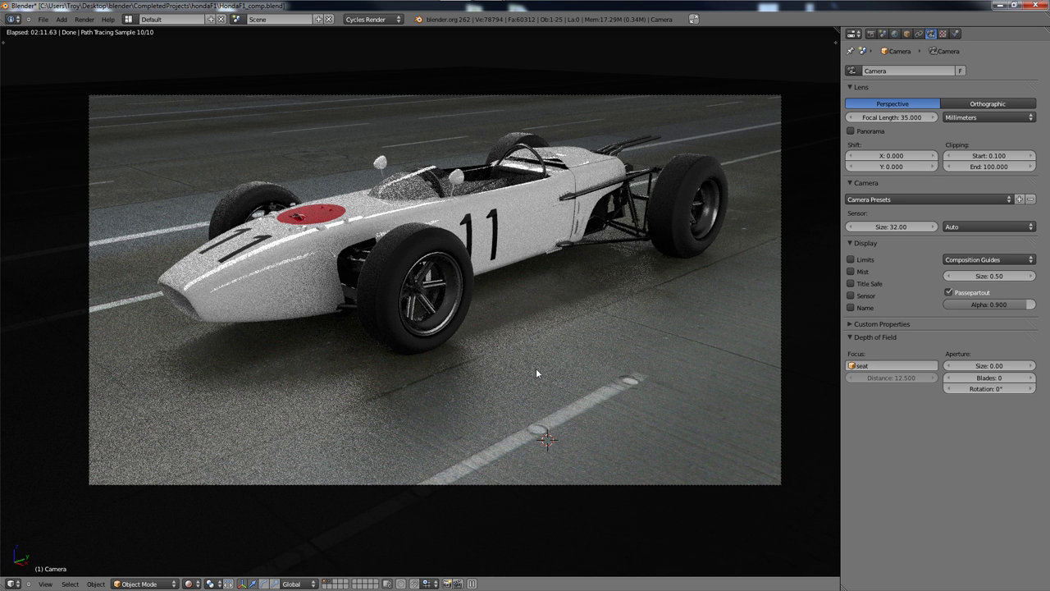
Switch to solid shading, frame the whole scene from above, and select the ground plane Plane.002
key("z")
key("z")
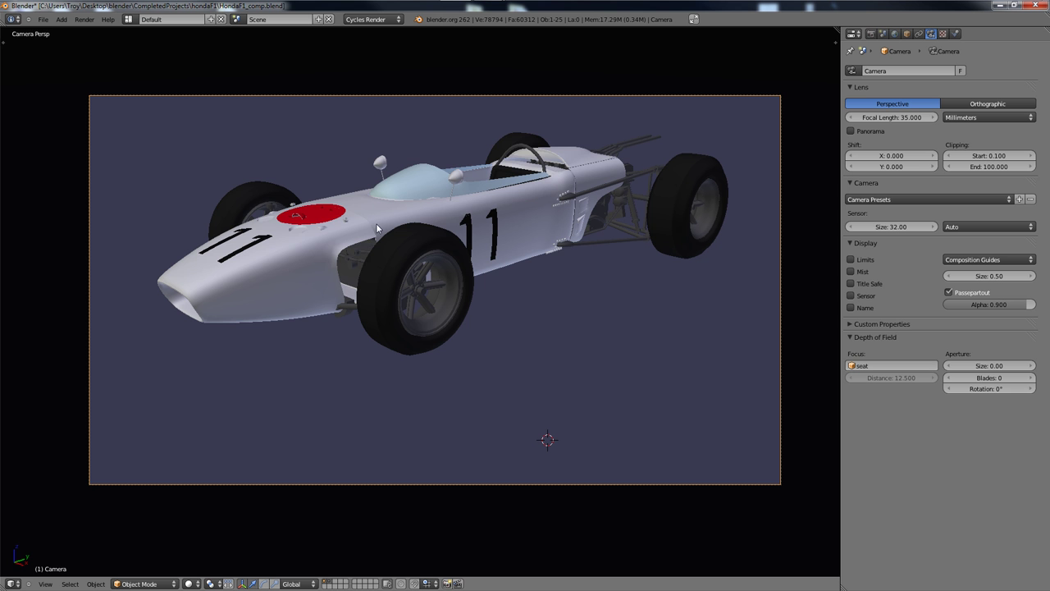
key("KP_7")
scroll(394, 298, "down", 5)
middle_click_drag(398, 305, 442, 321)
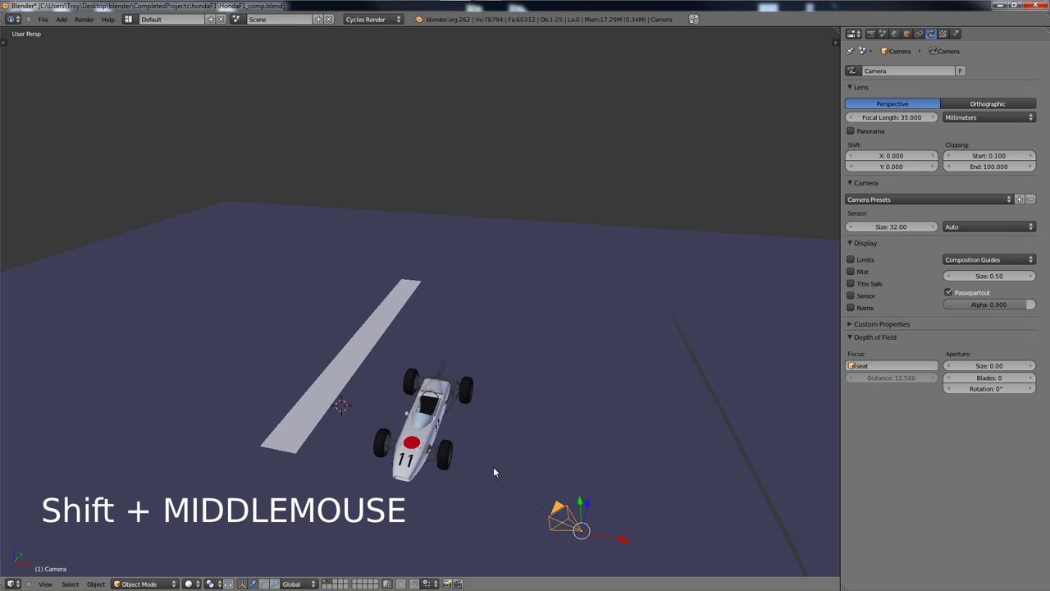
middle_click_drag(516, 497, 492, 403)
right_click(527, 314)
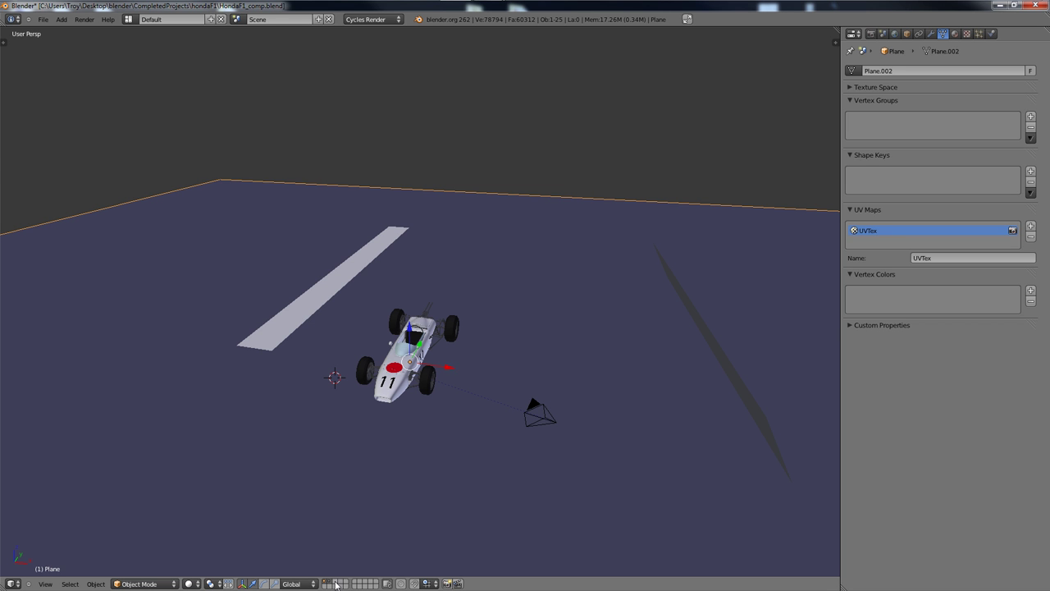
Add a cube, scale it up twice, and place the large box behind the car
key("shift+a")
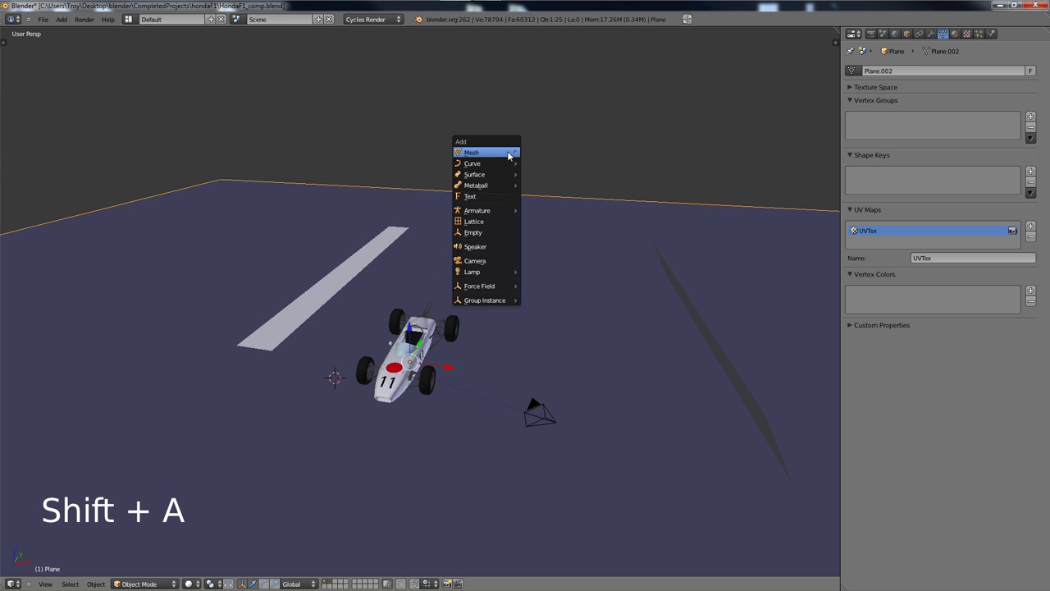
mouse_move(492, 153)
left_click(538, 163)
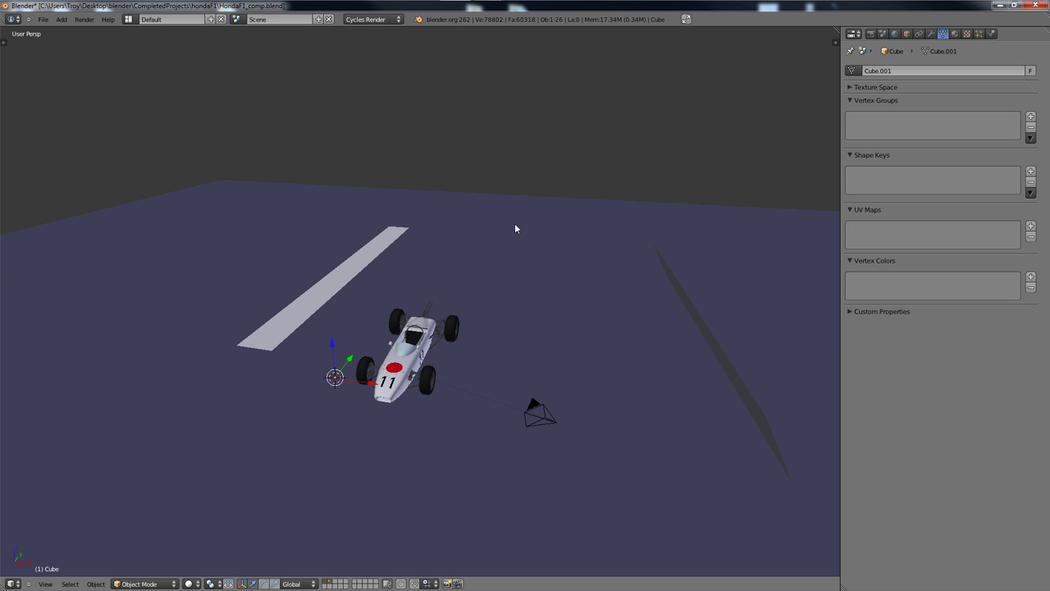
key("s")
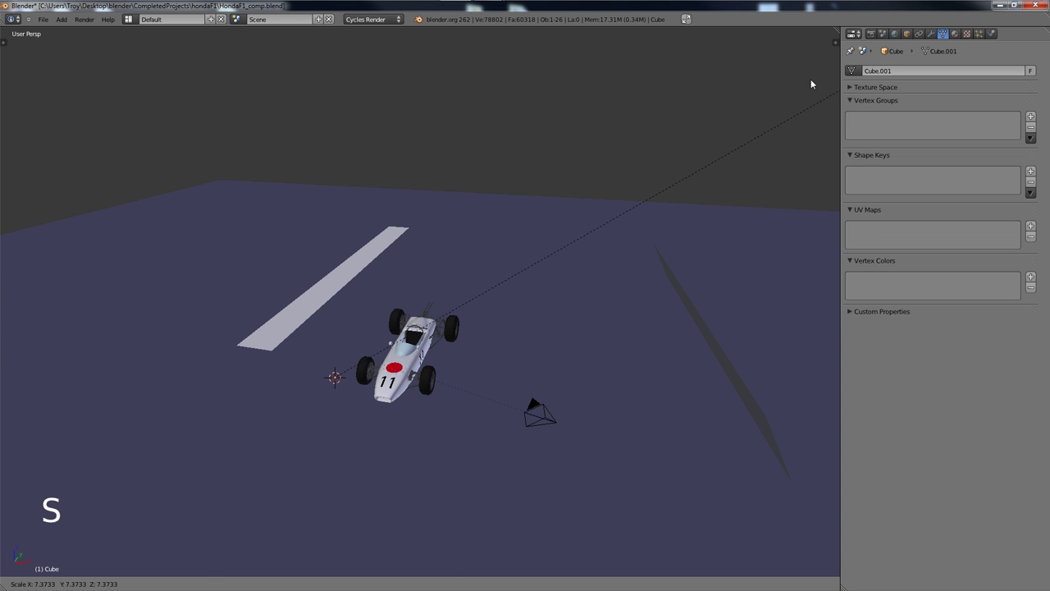
left_click(663, 112)
key("s")
left_click(516, 270)
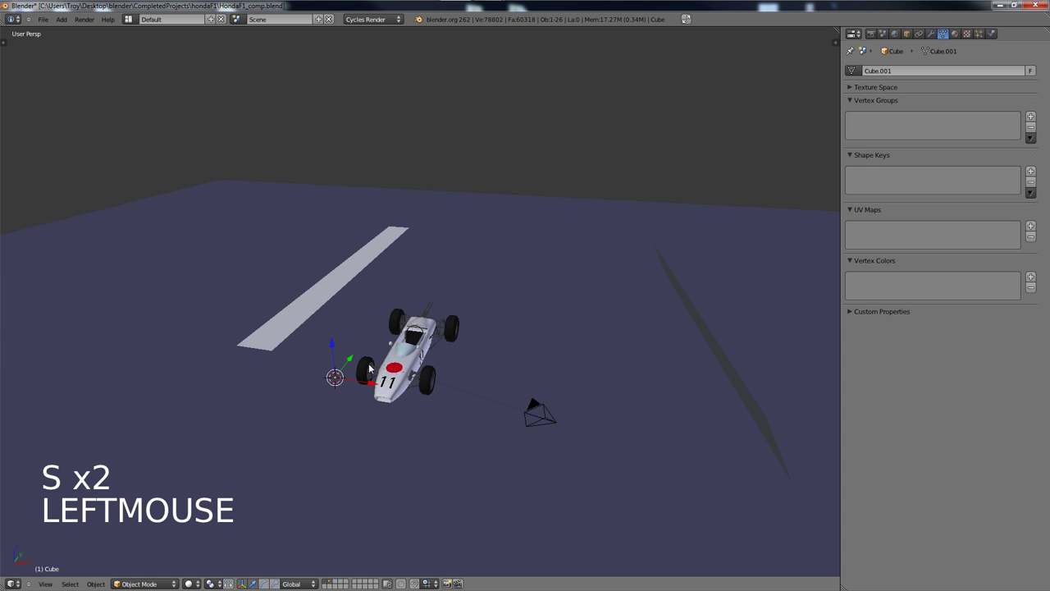
key("g")
left_click(540, 188)
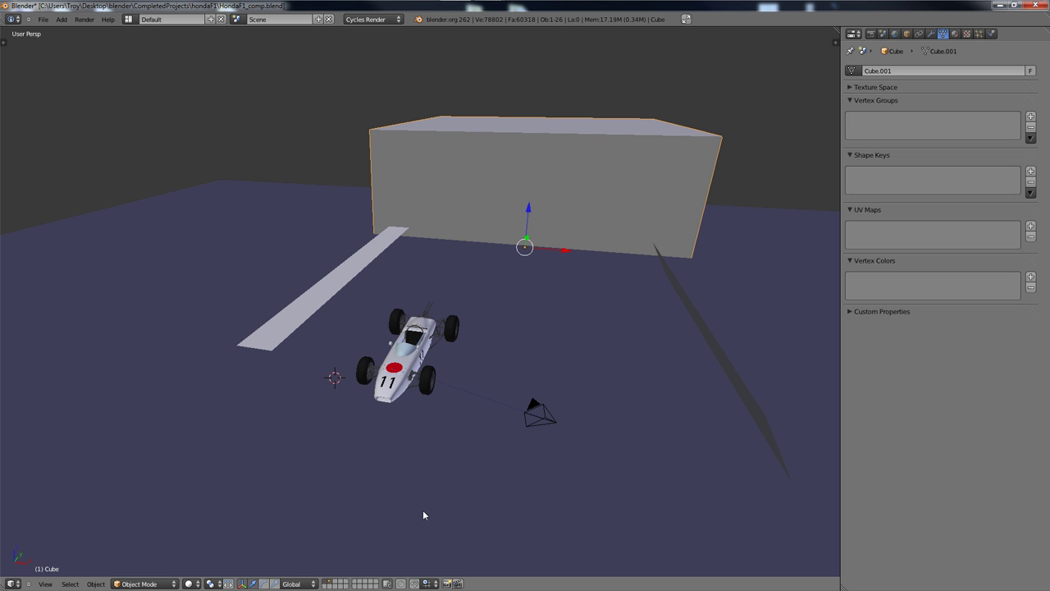
Move the box to a separate scene layer, view that layer, and delete the box there
key("m")
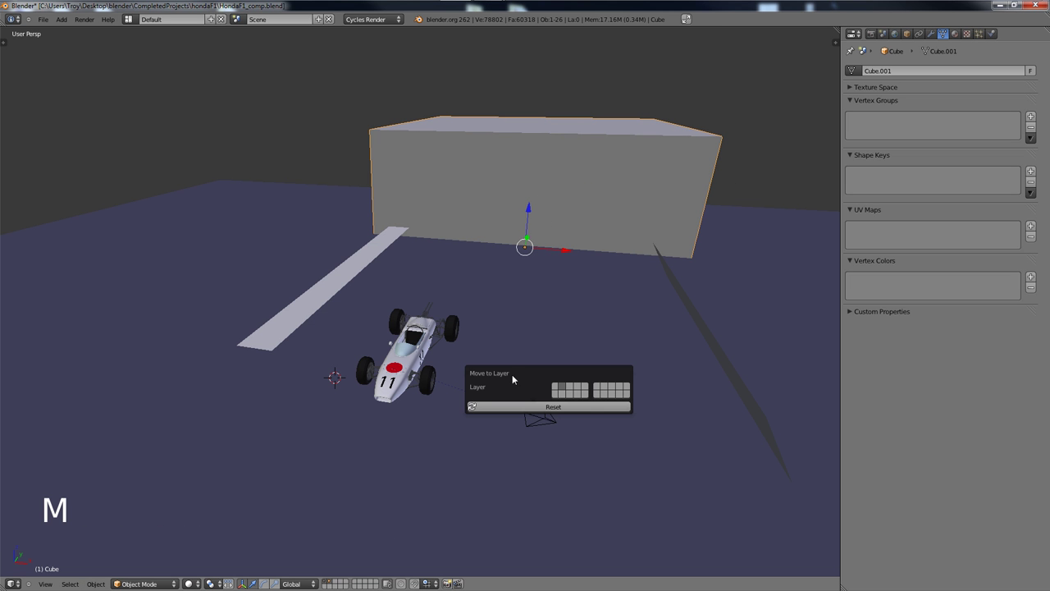
left_click(568, 389)
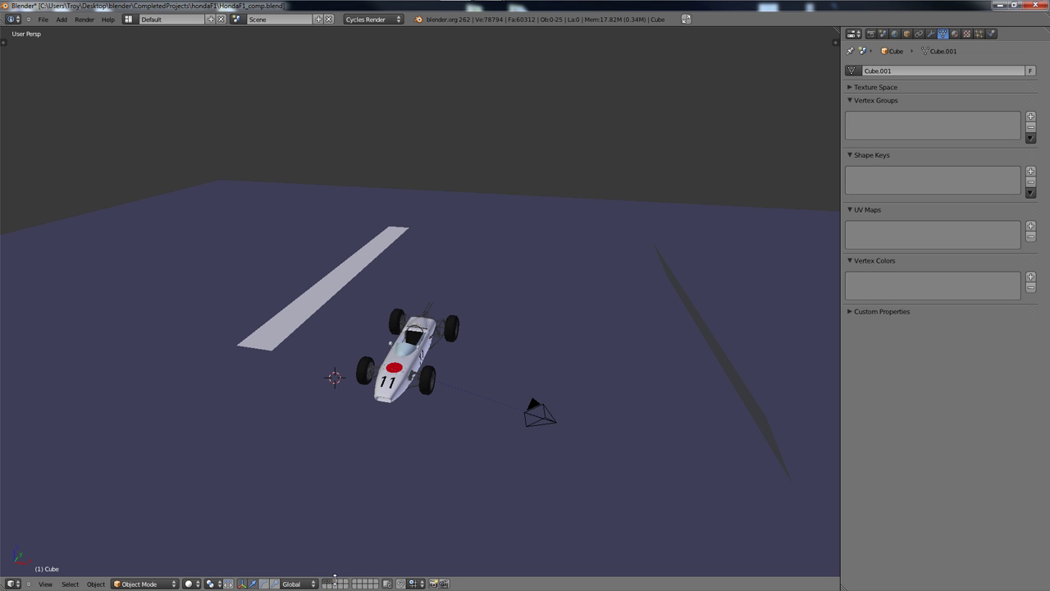
left_click(335, 583)
left_click(336, 583)
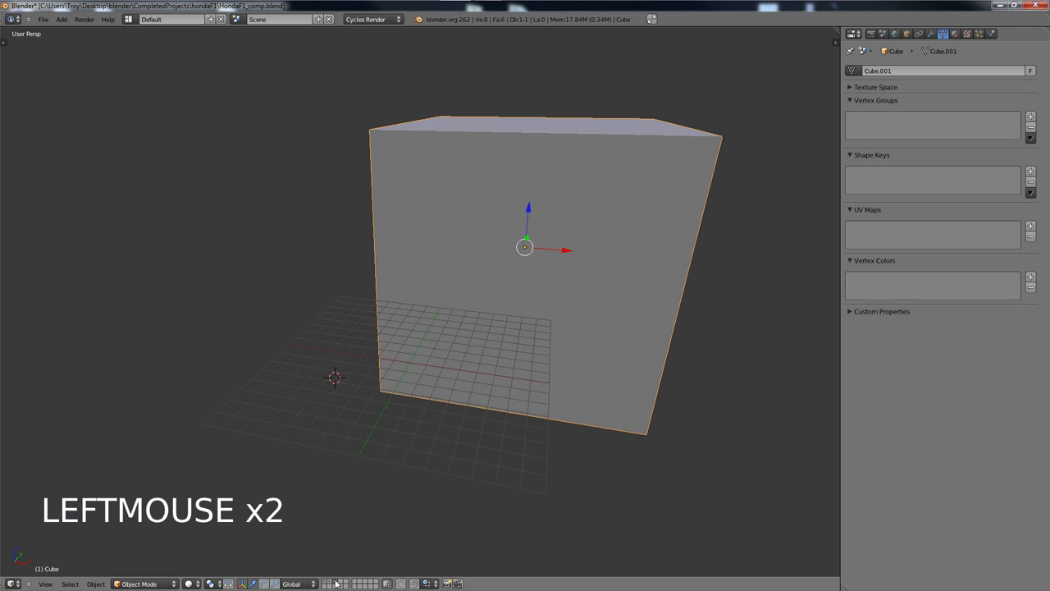
right_click(496, 174)
key("Delete")
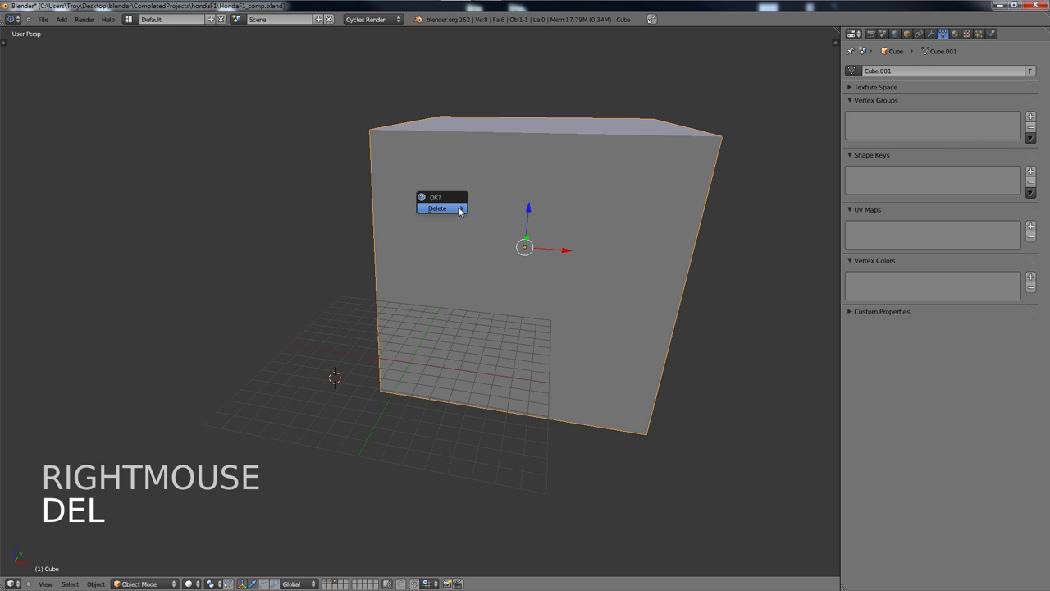
Confirm the deletion, show the car and ground layers, view through the camera, and show Render properties
left_click(460, 212)
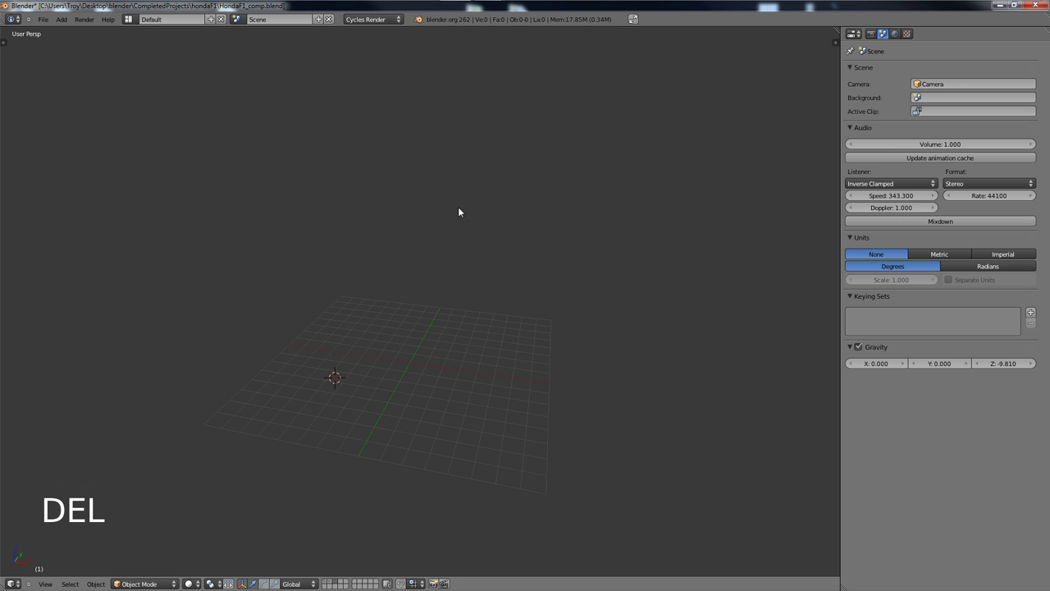
left_click(326, 583)
double_click(325, 583)
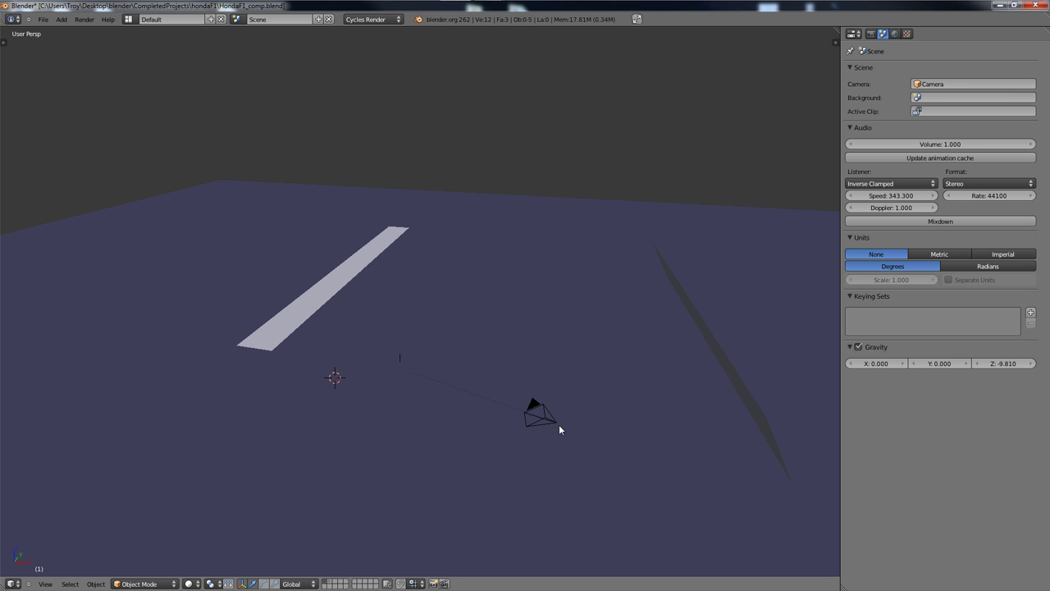
key("KP_0")
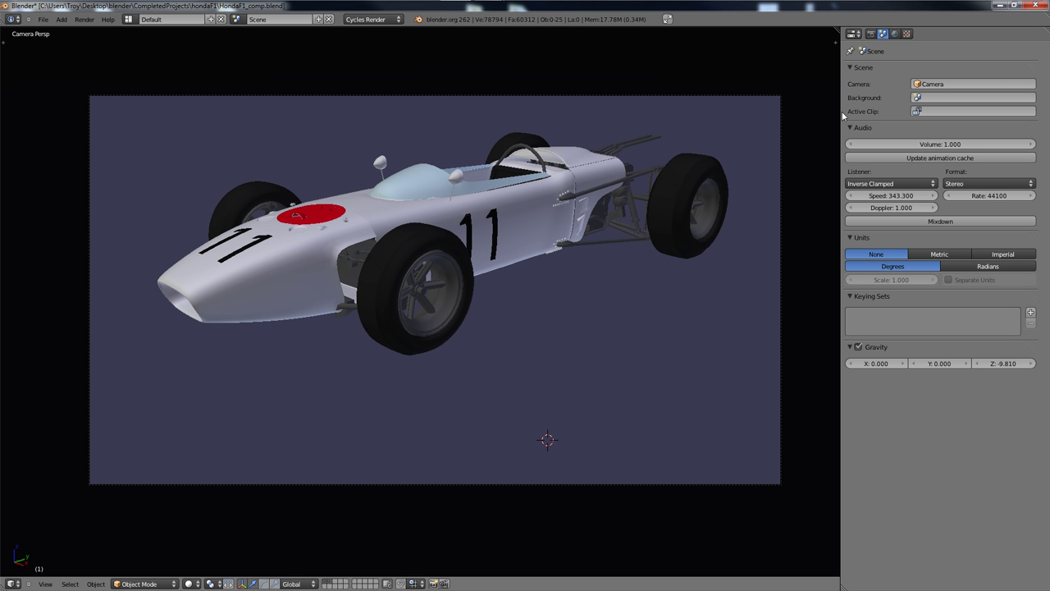
left_click(870, 33)
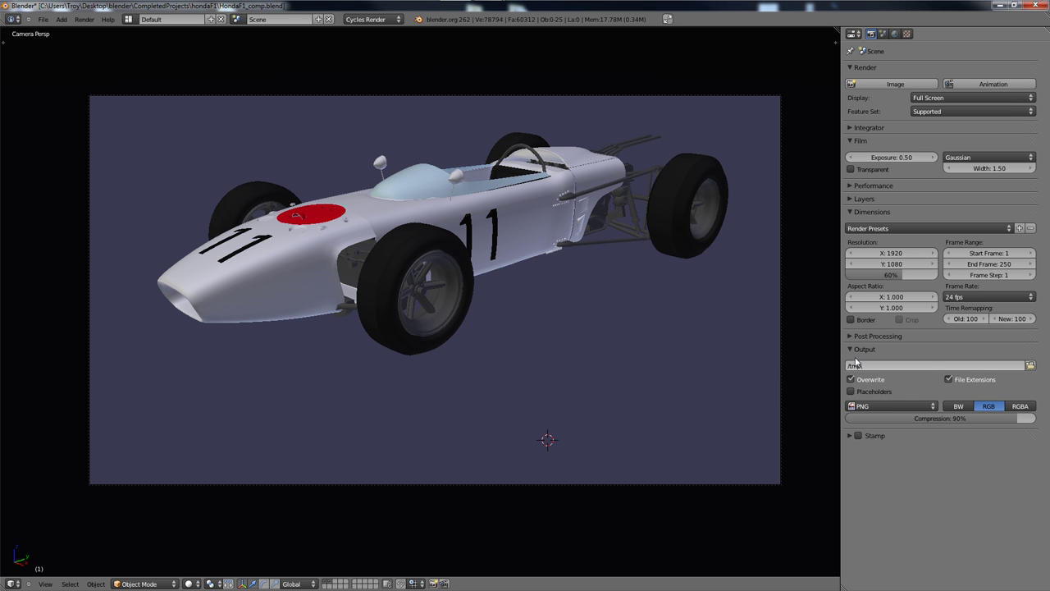
Expand the Layers panel and collapse the Dimensions, Output and Film panels in Render properties
left_click(850, 201)
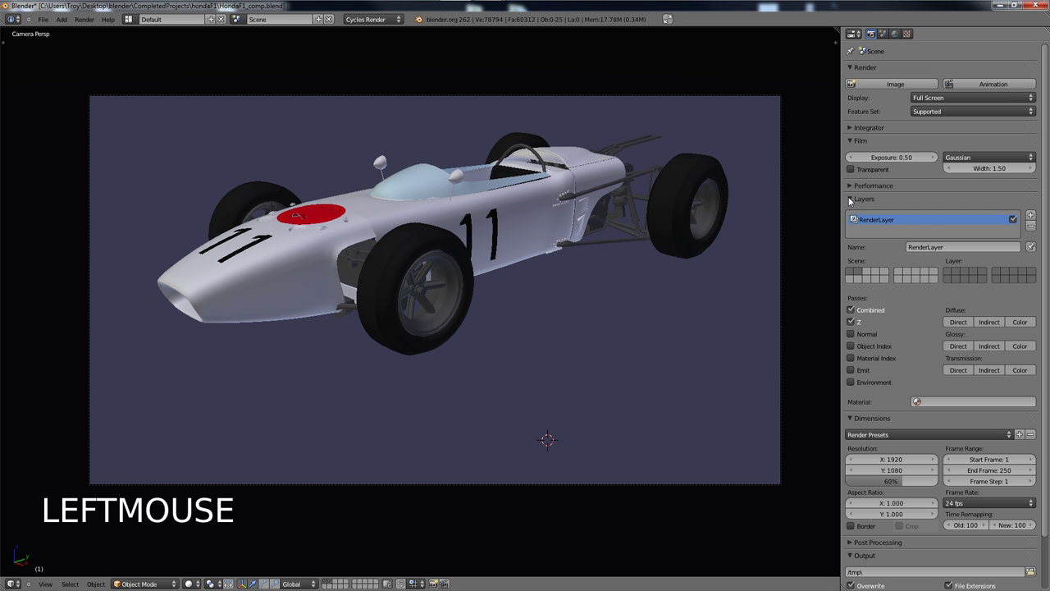
left_click(849, 425)
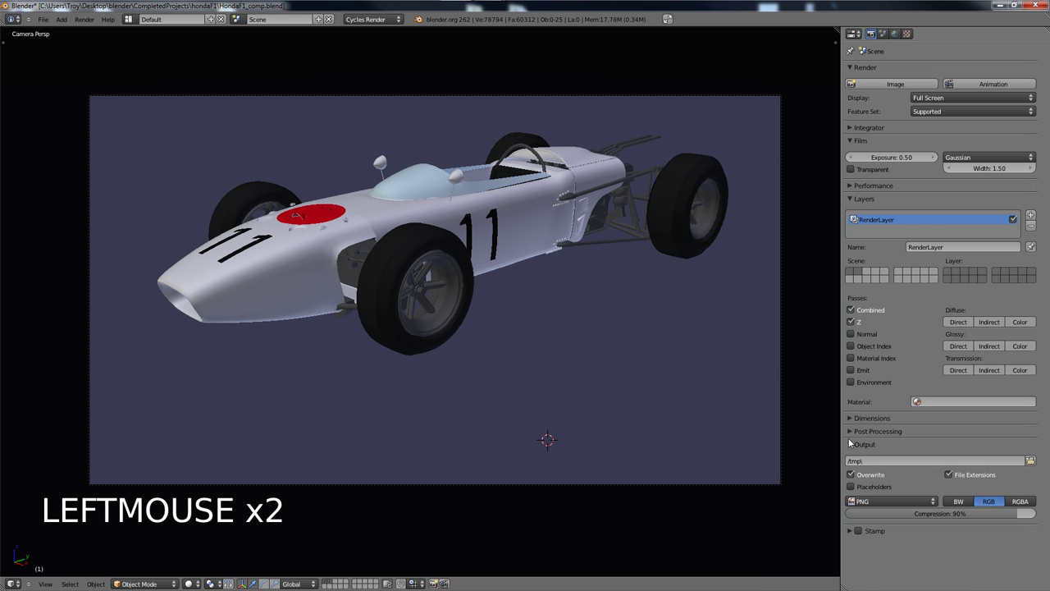
left_click(851, 444)
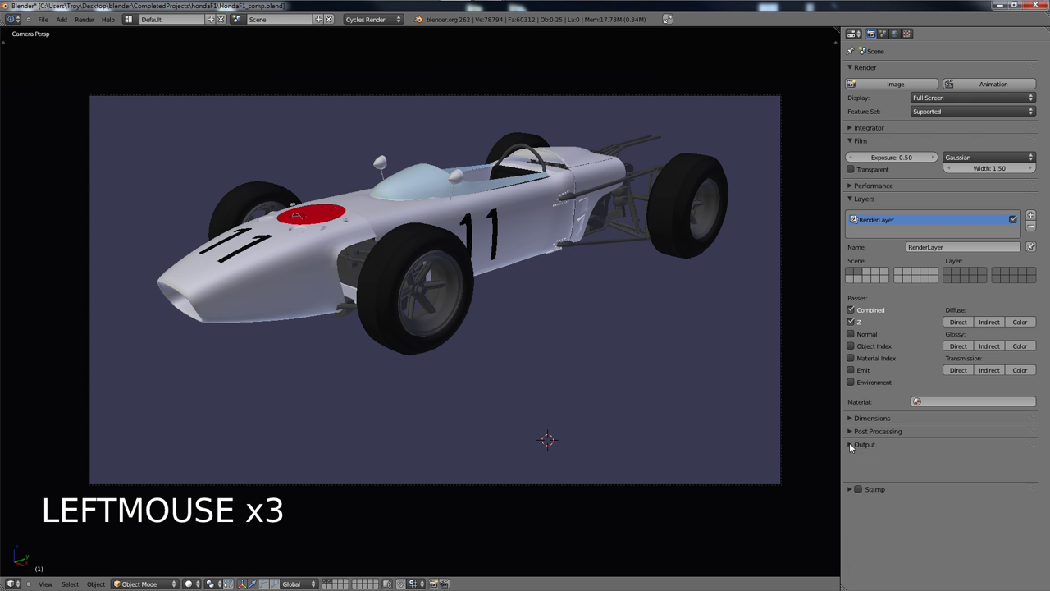
left_click(850, 142)
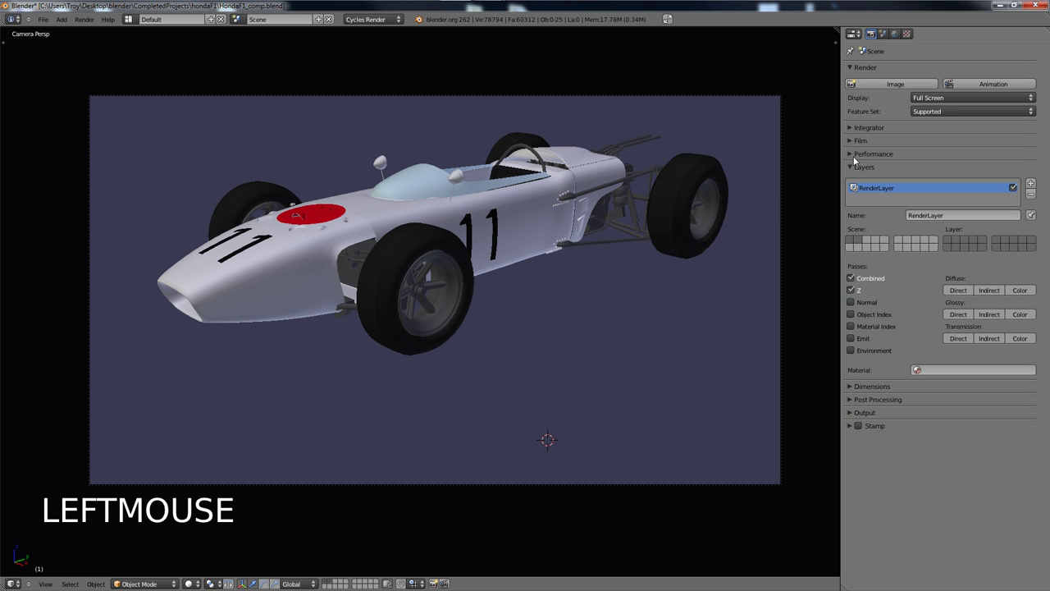
left_click(327, 582)
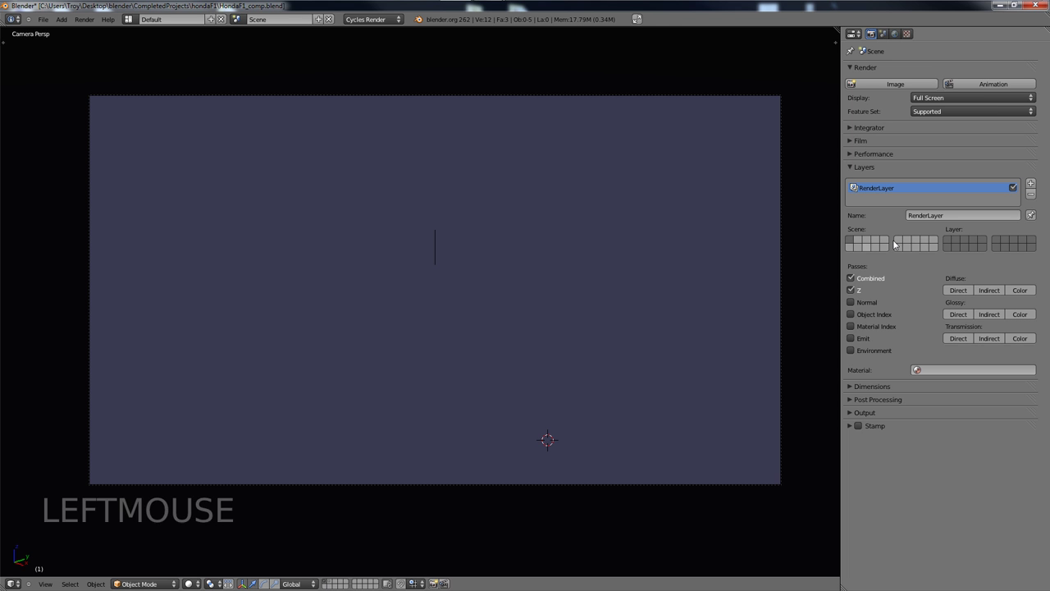
left_click(858, 243, "shift")
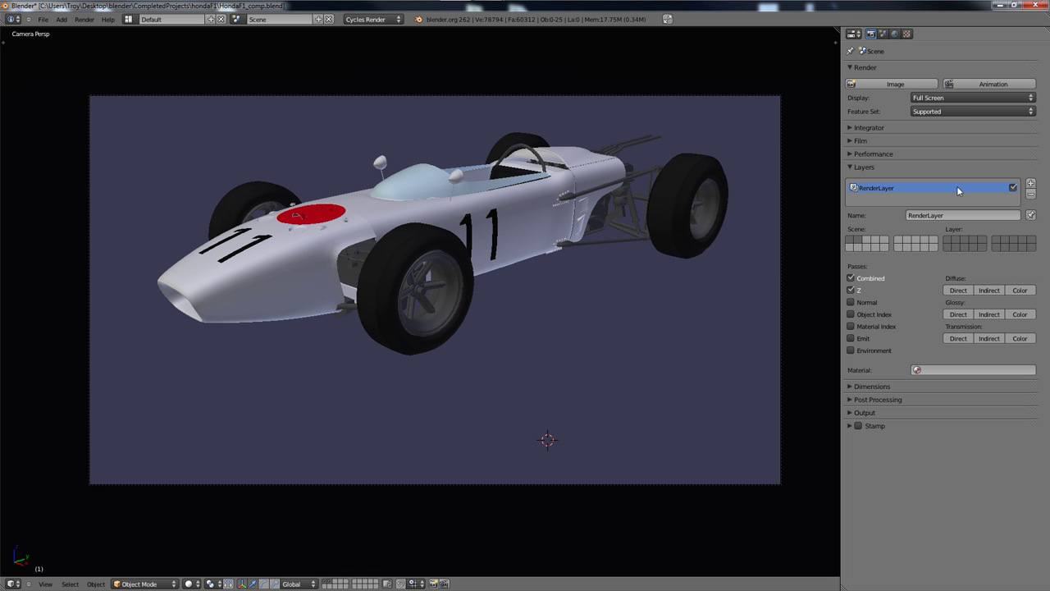
Add a second render layer, RenderLayer.001, and assign scene layers to both render layers
left_click(1031, 183)
left_click(955, 241)
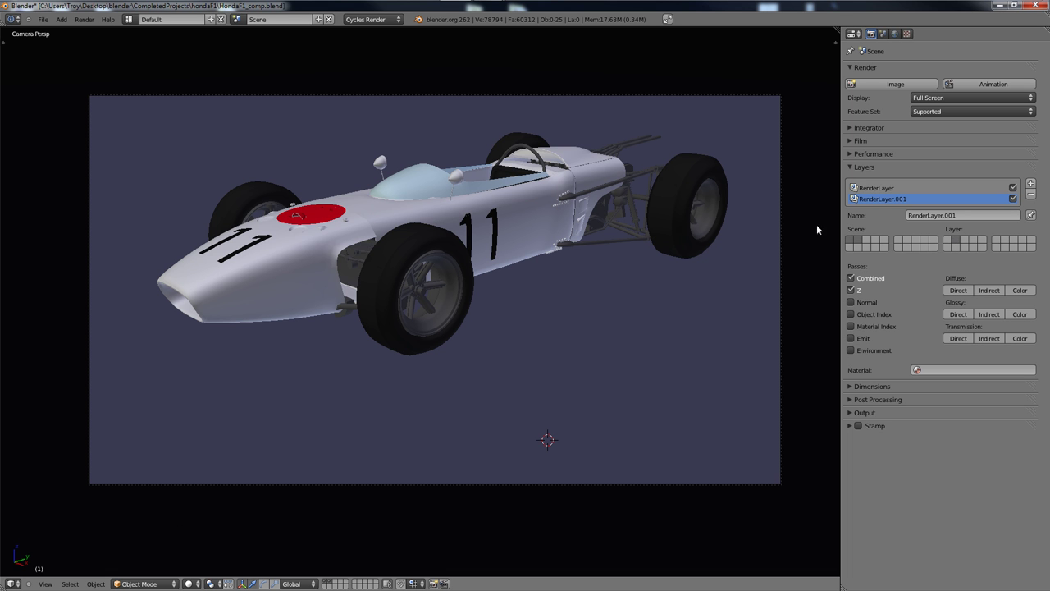
left_click(872, 187)
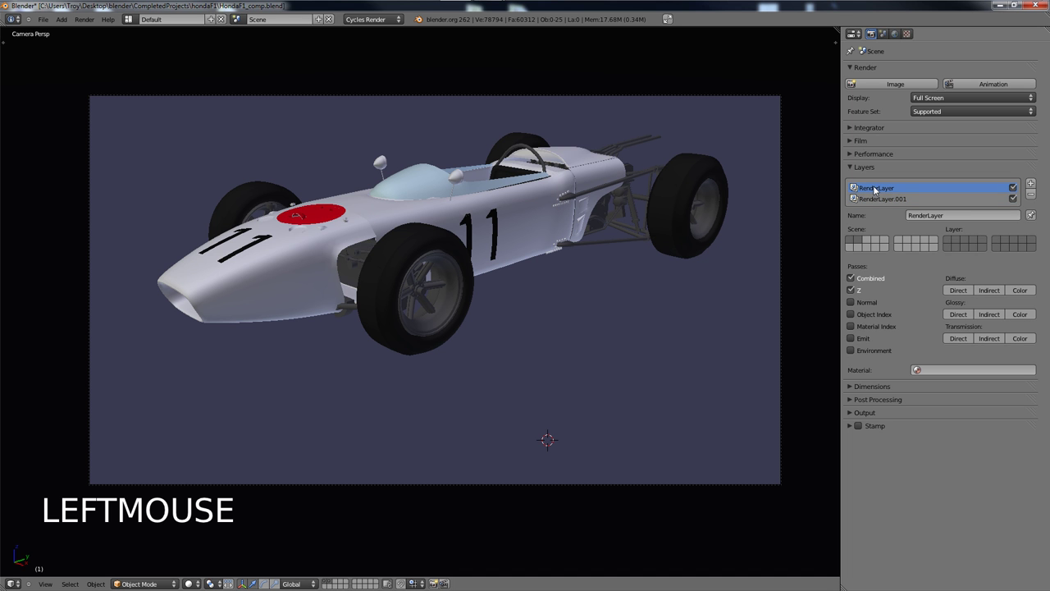
left_click(948, 240)
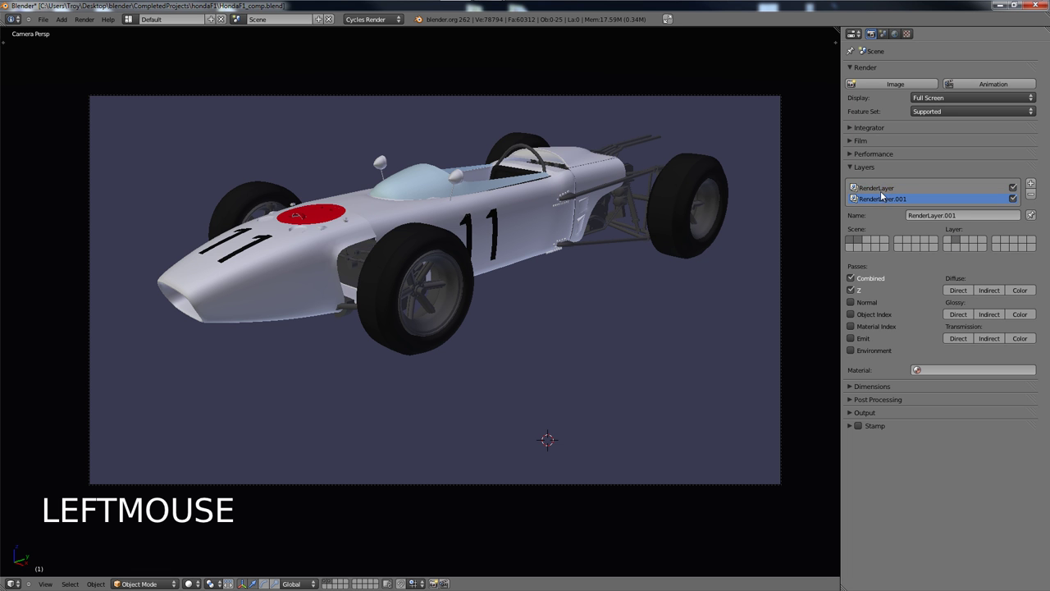
Rename RenderLayer to 'floor' and RenderLayer.001 to 'car'
double_click(882, 190)
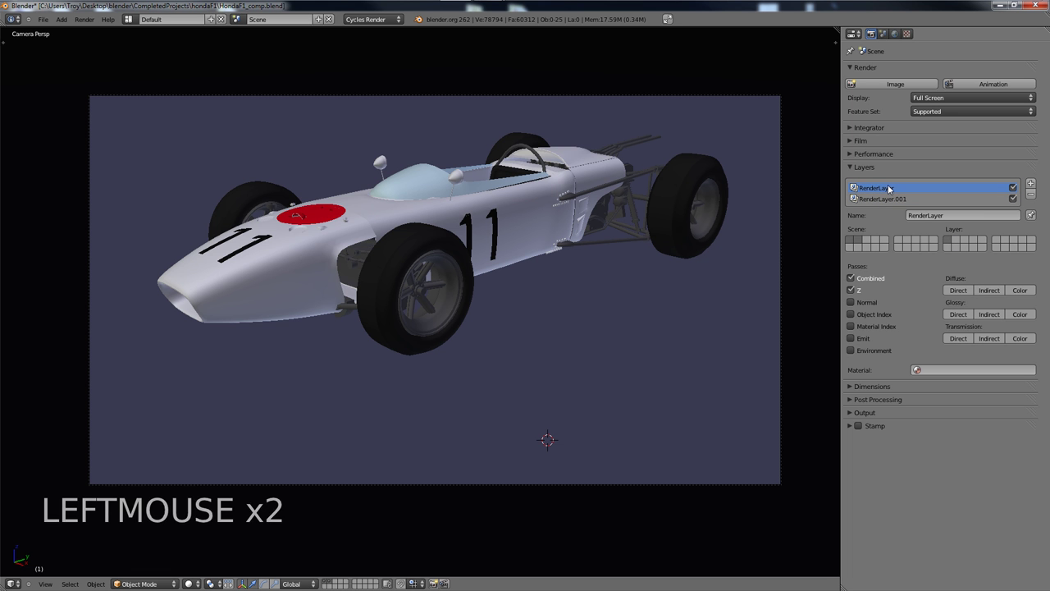
left_click(941, 215)
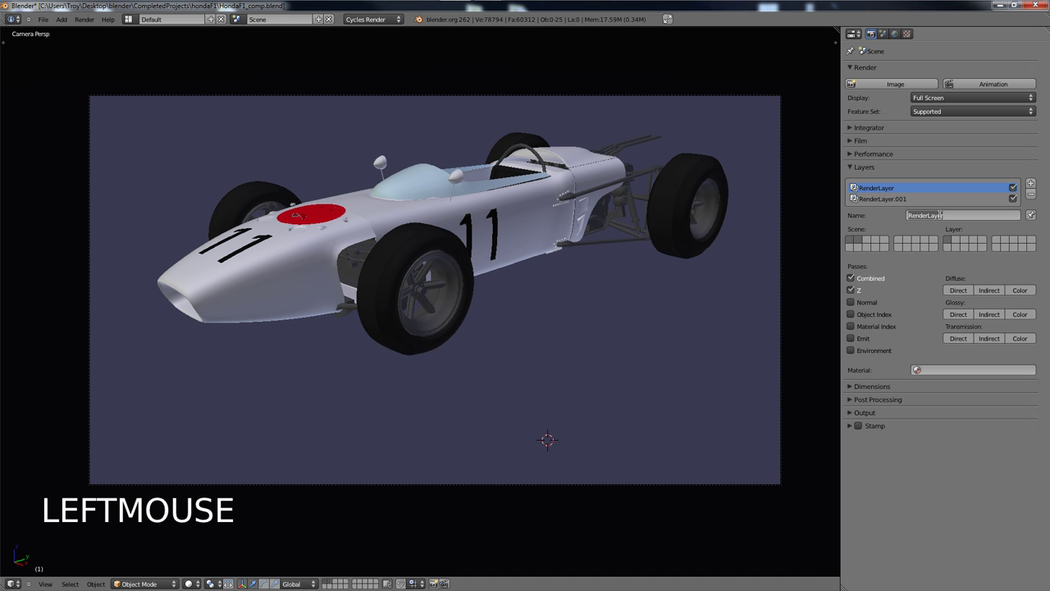
type("floor")
key("Return")
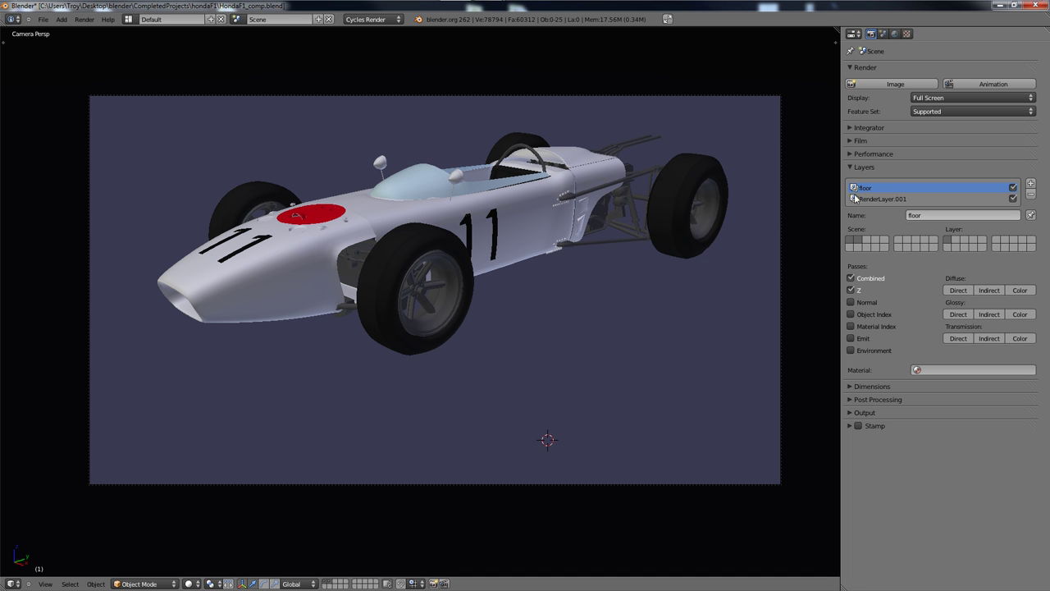
left_click(873, 199)
double_click(941, 214)
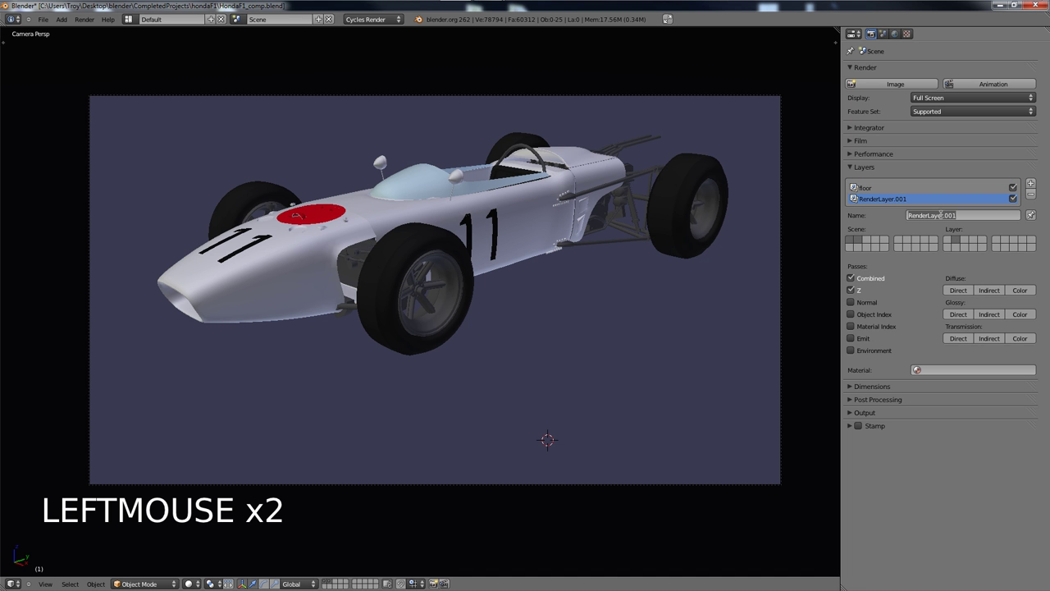
type("car")
key("Return")
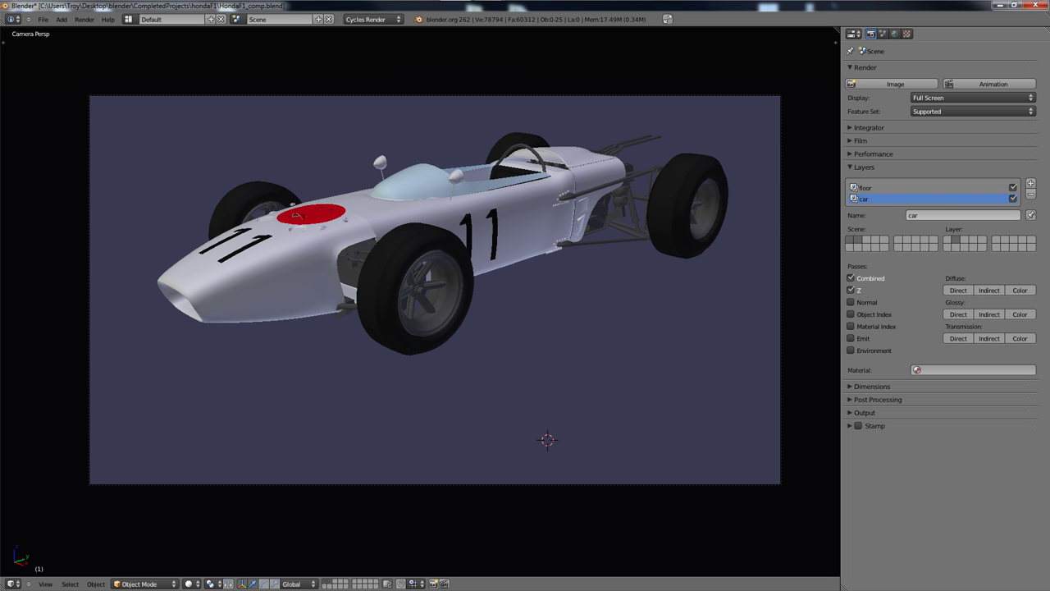
left_click(866, 190)
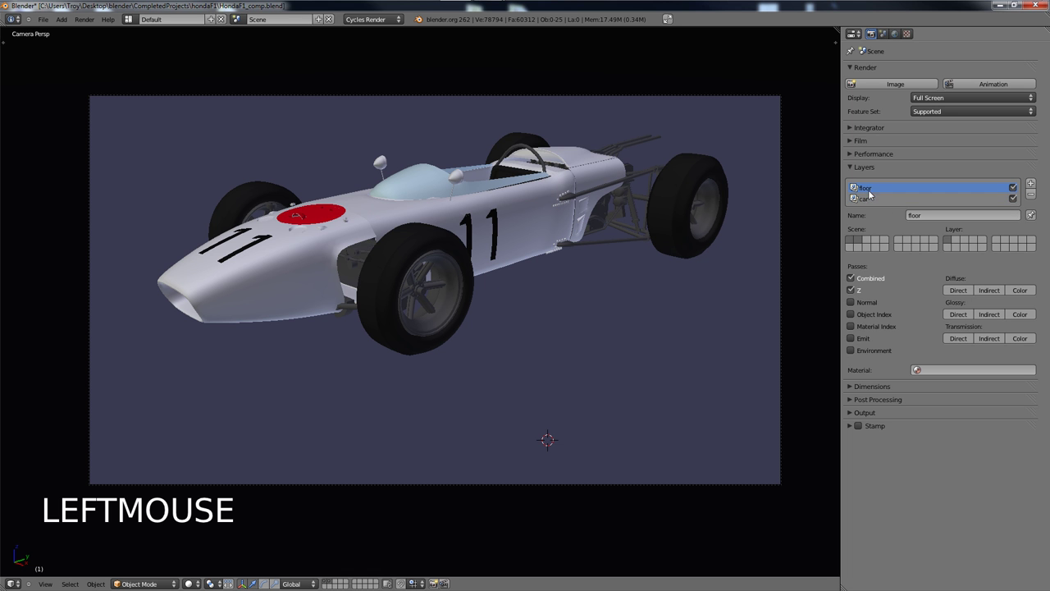
left_click(867, 199)
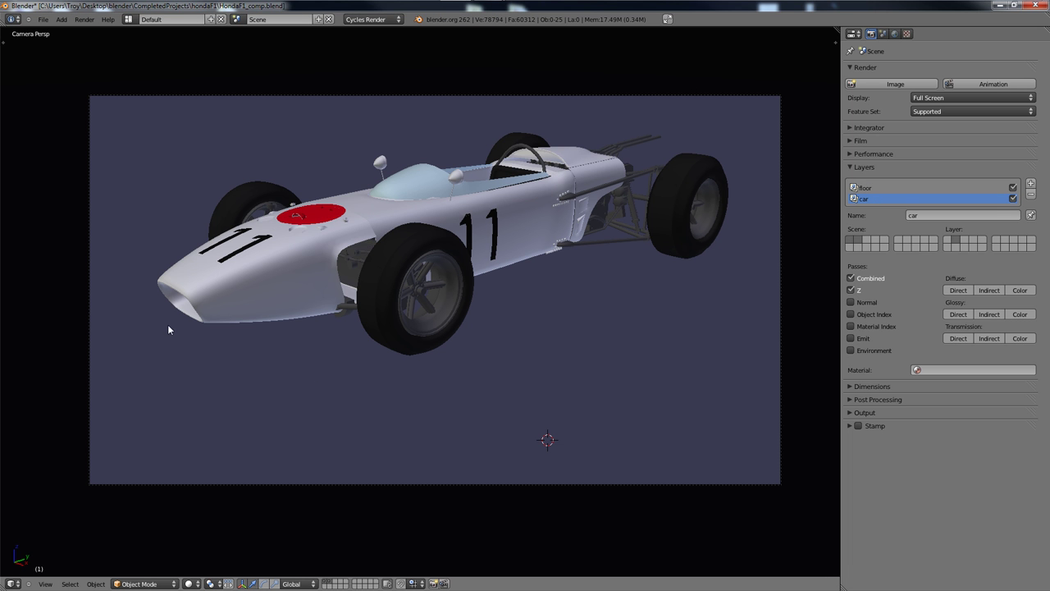
Turn on Transparent in the Film panel, then reselect the floor render layer
left_click(850, 141)
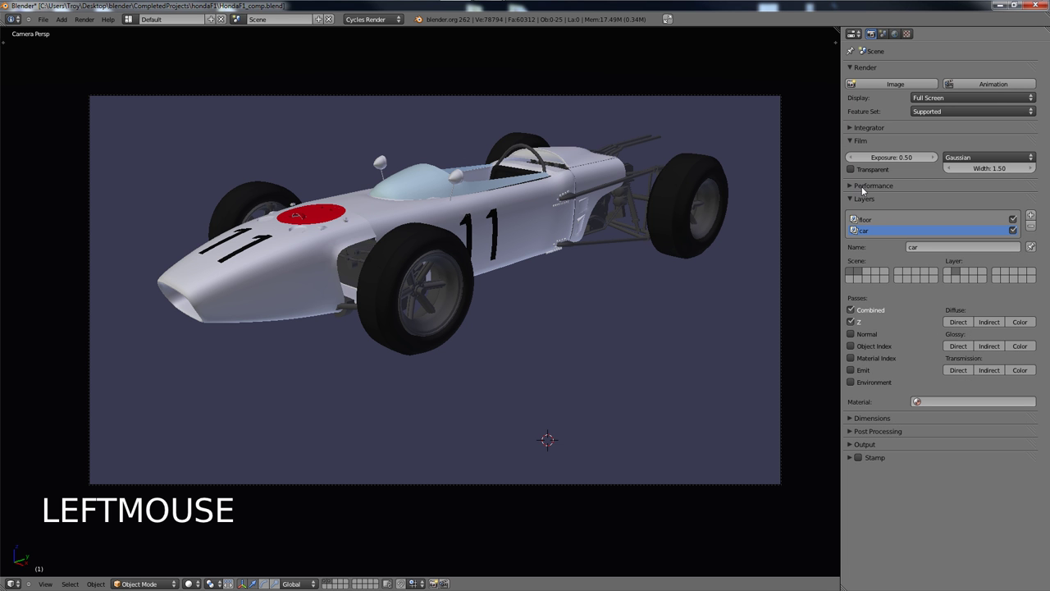
left_click(851, 169)
left_click(861, 220)
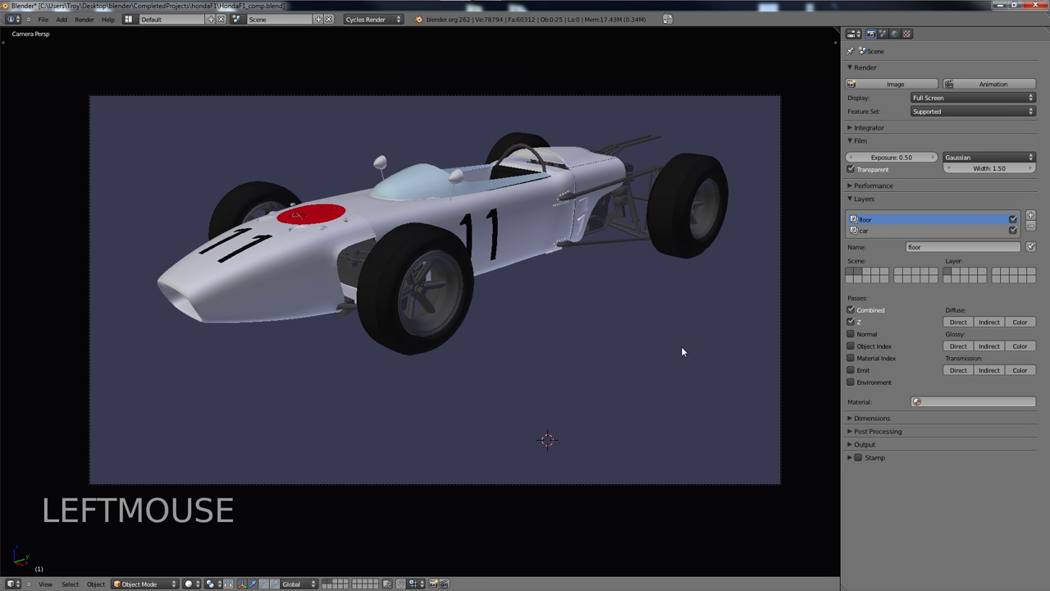
left_click(867, 231)
left_click(867, 219)
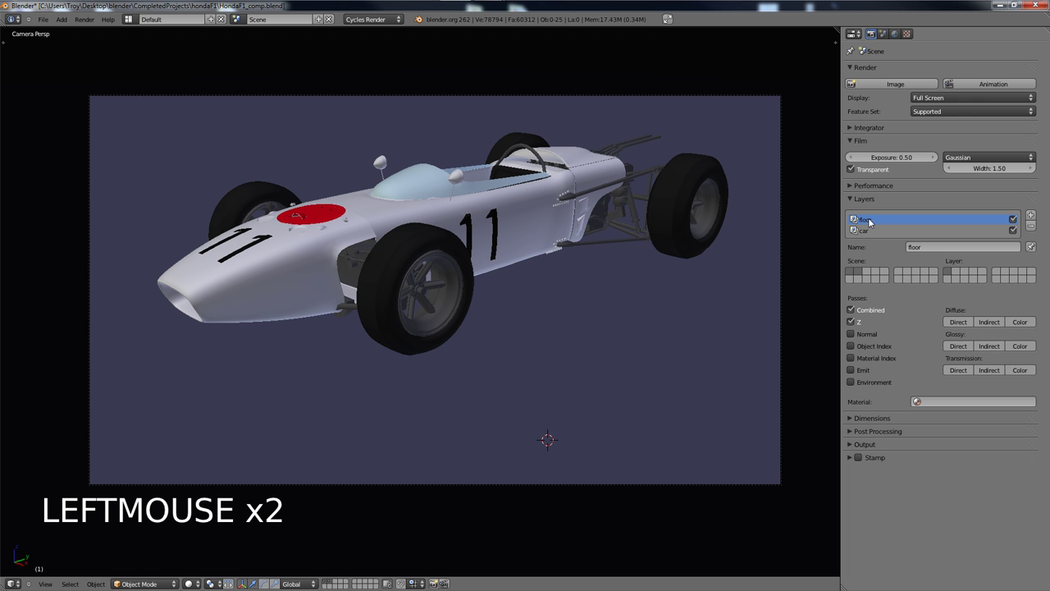
left_click(868, 232)
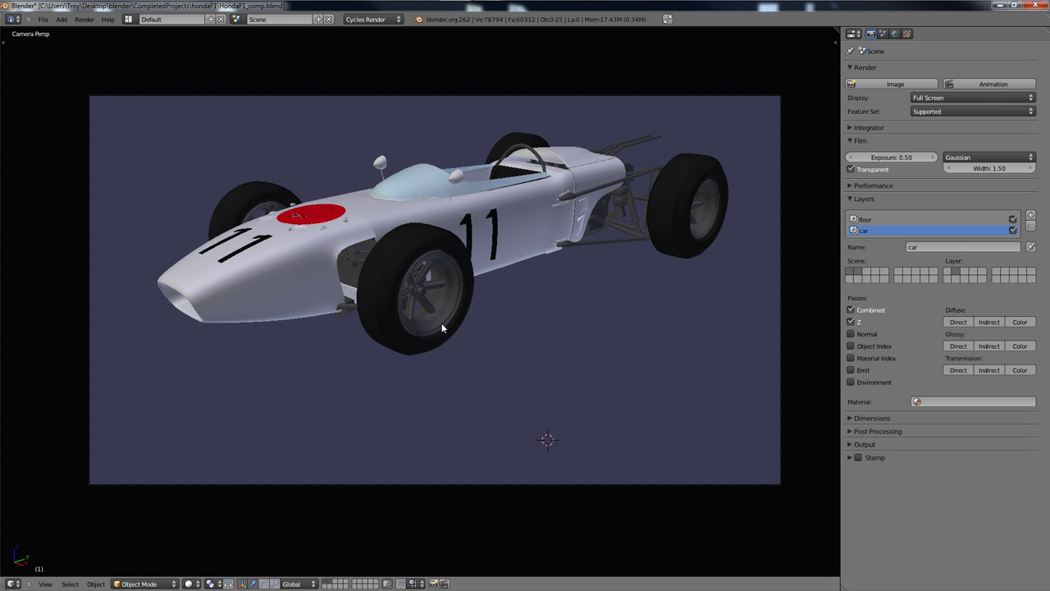
key("alt+Tab")
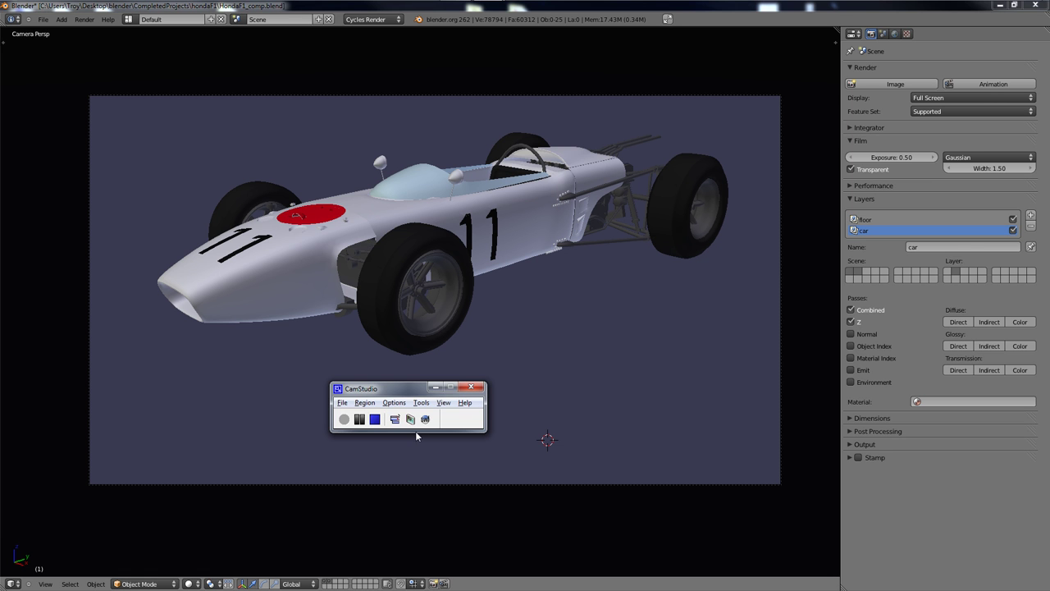
Show the render result's car layer as an alpha-only silhouette, then return to the scene
left_click(366, 420)
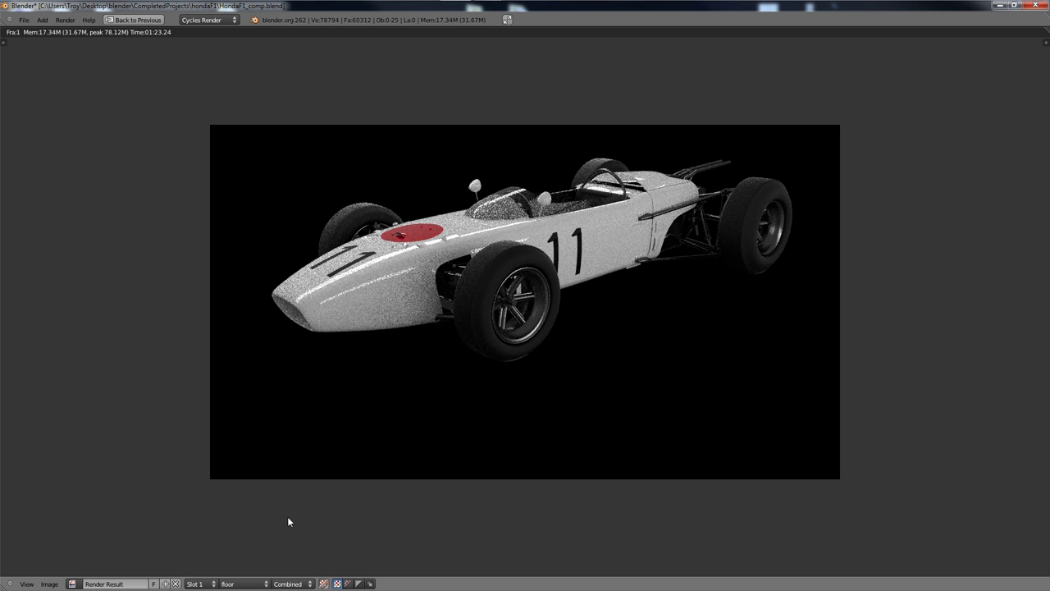
left_click(244, 584)
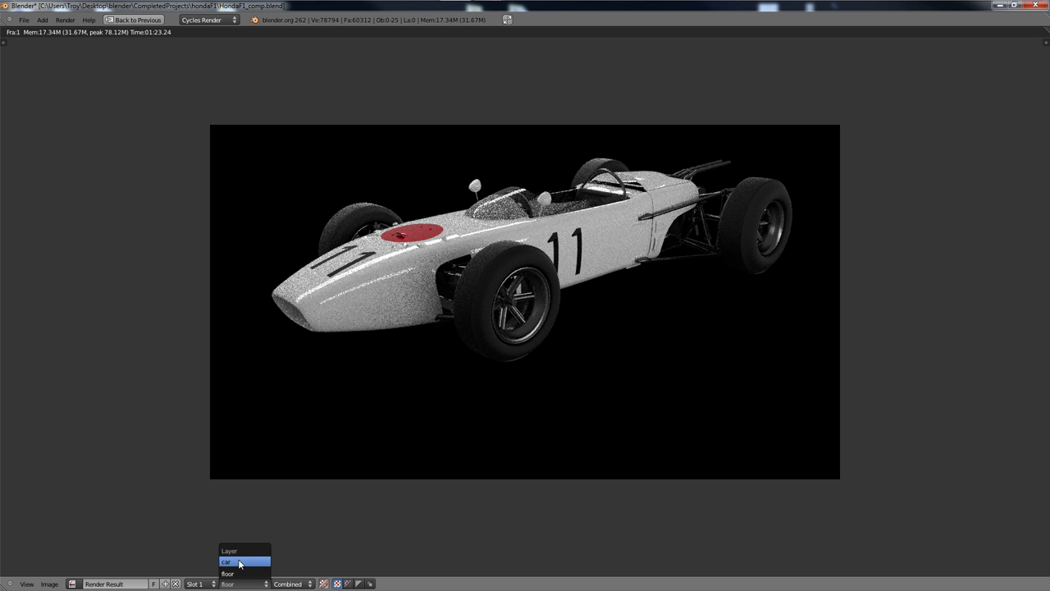
left_click(240, 561)
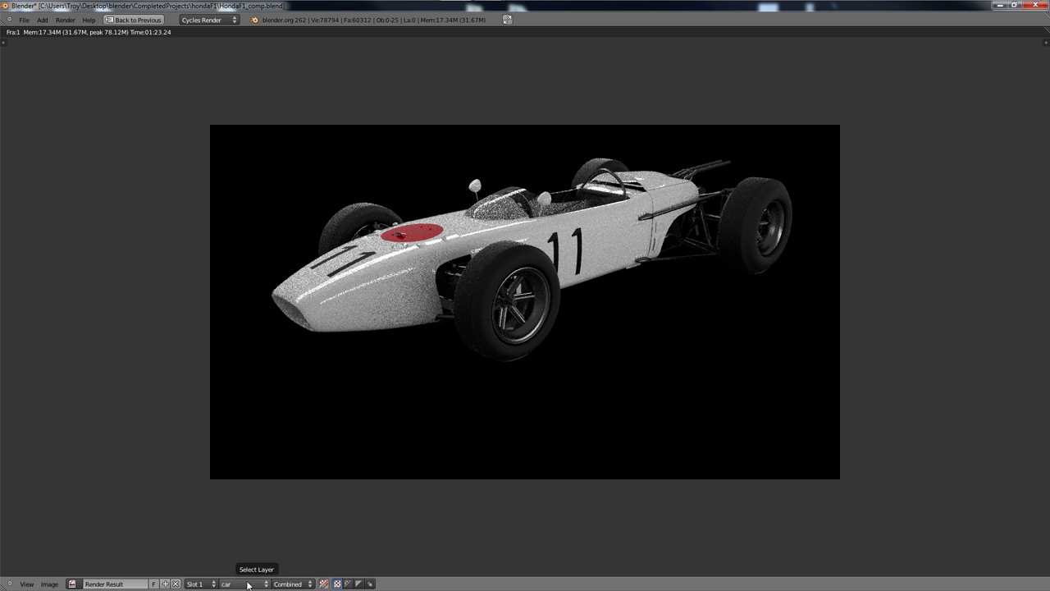
left_click(248, 583)
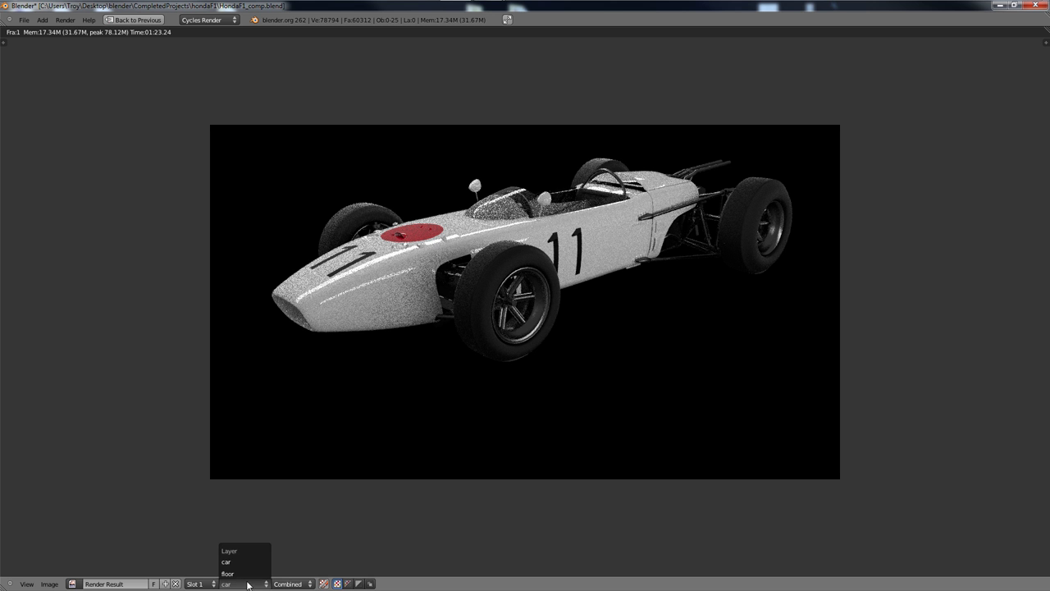
left_click(348, 583)
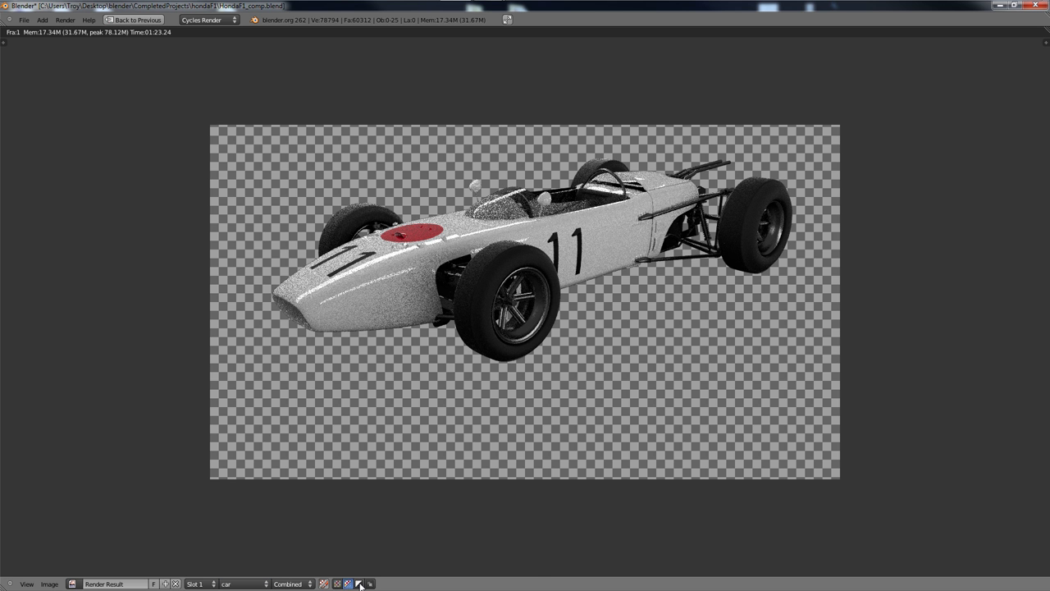
left_click(358, 583)
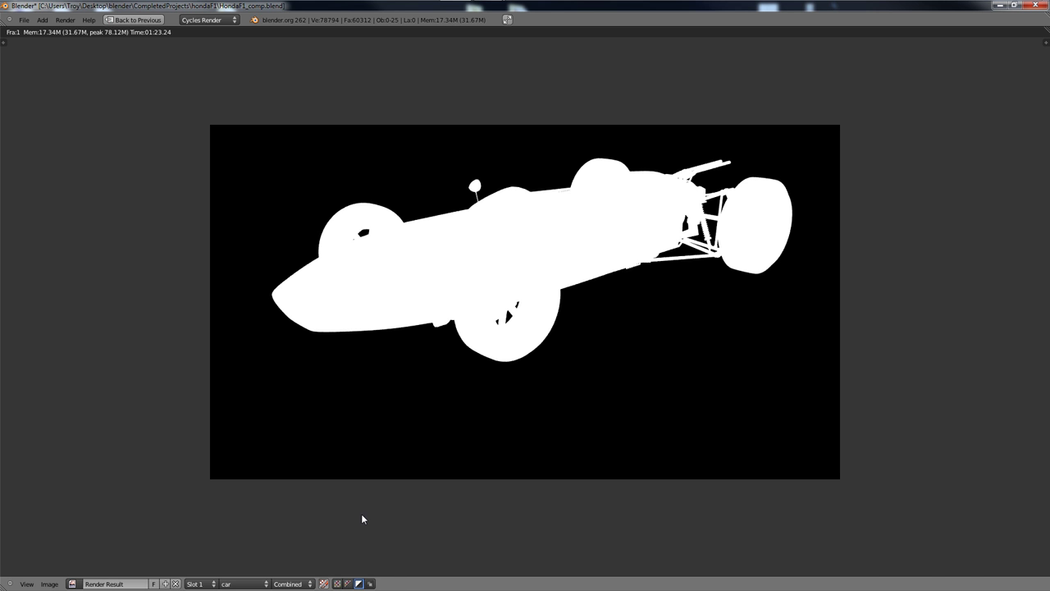
key("Escape")
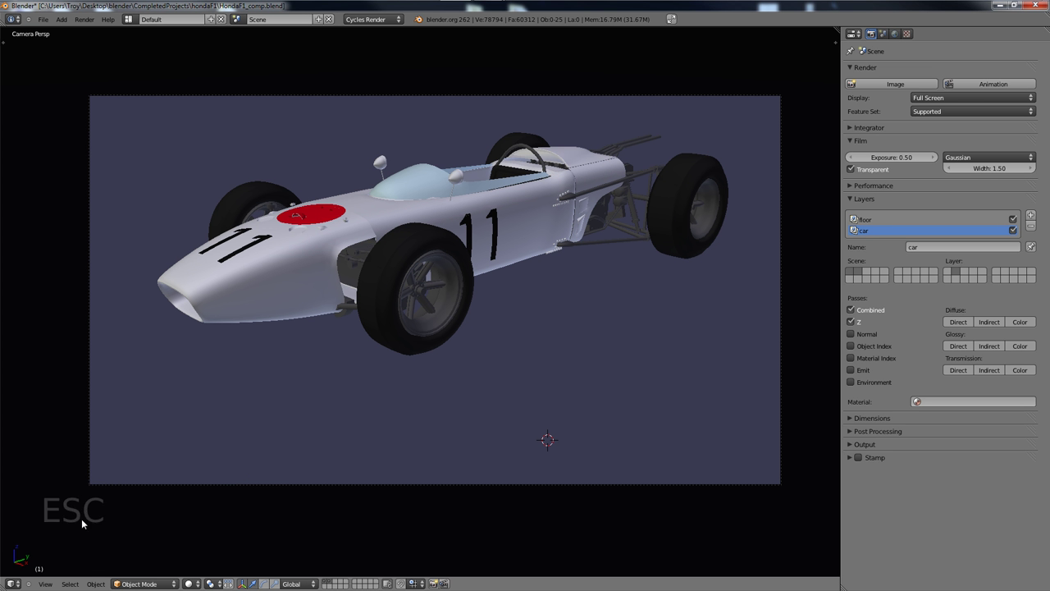
Turn the 3D view into the Compositing node editor with Use Nodes and Backdrop on, spreading the nodes apart
left_click(12, 582)
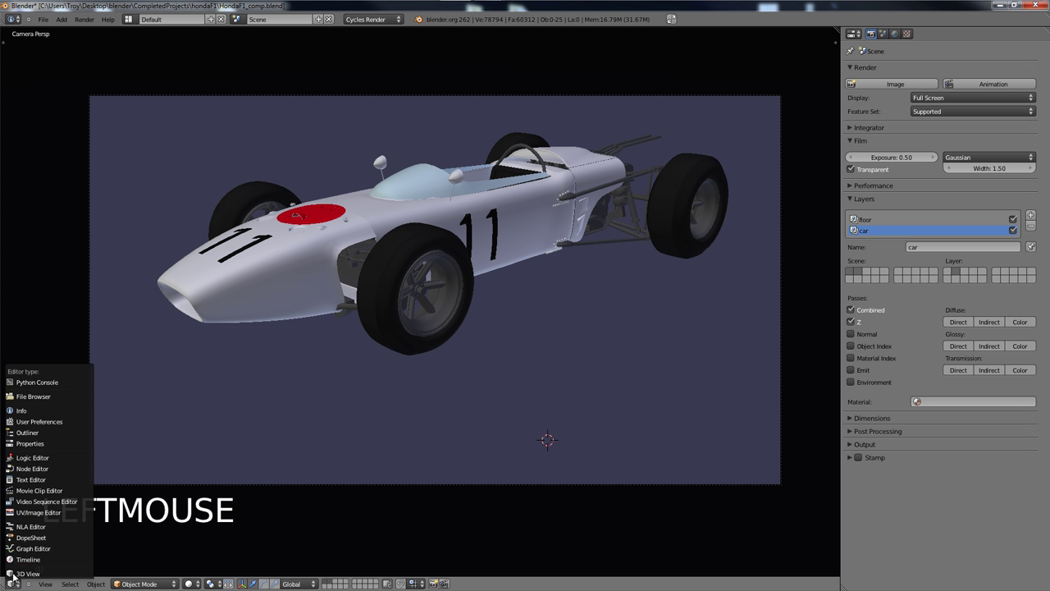
left_click(22, 469)
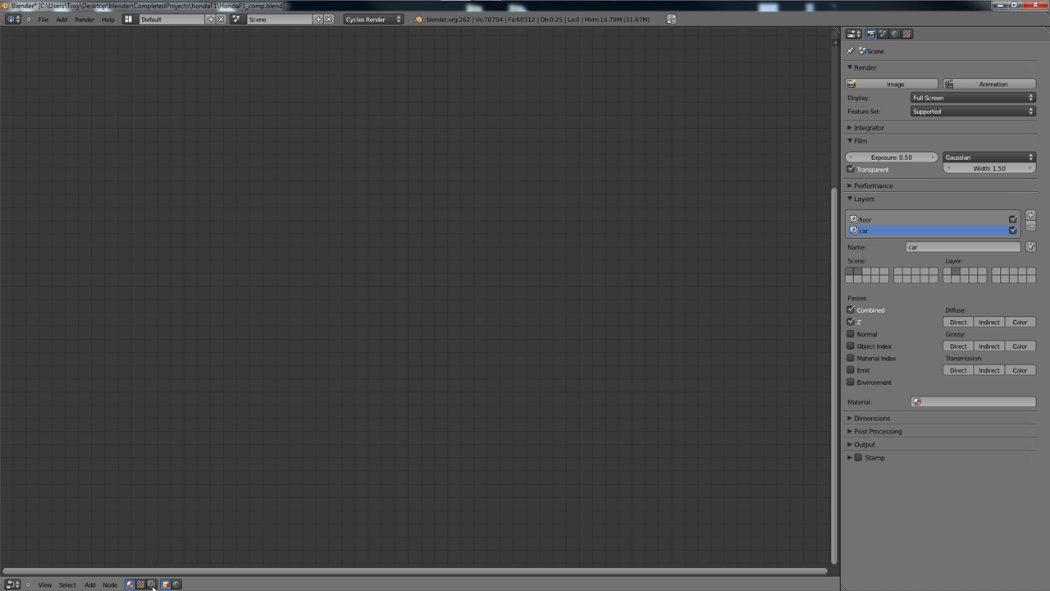
left_click(151, 584)
left_click(167, 584)
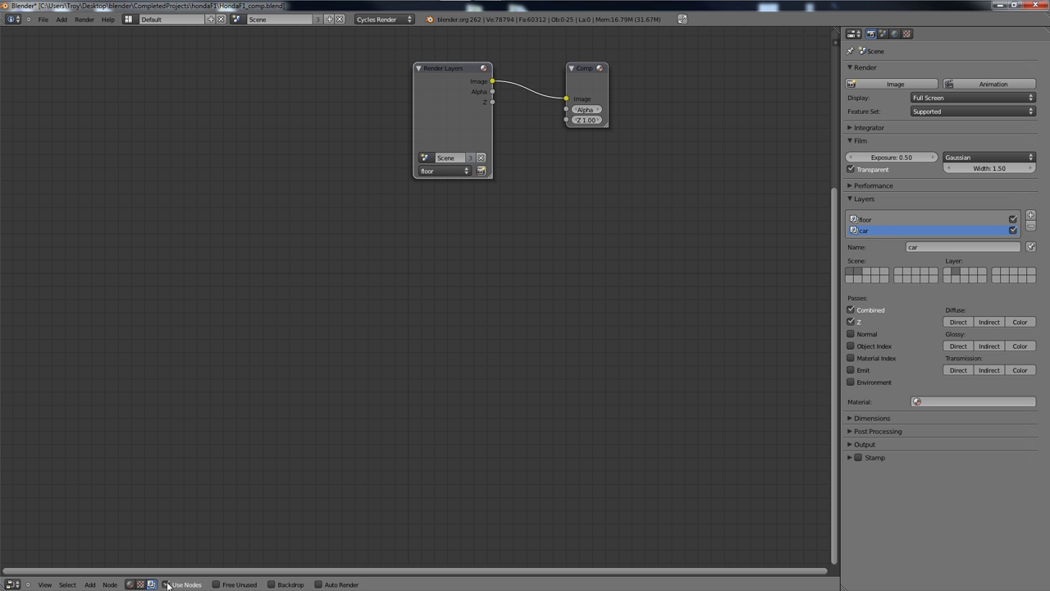
left_click(273, 584)
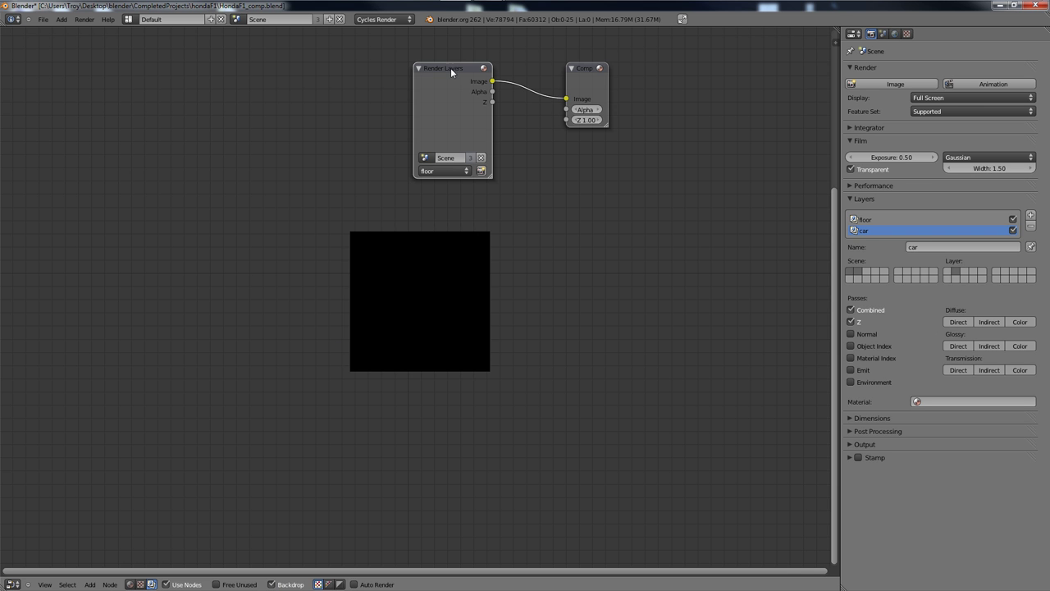
left_click_drag(450, 72, 132, 78)
left_click_drag(579, 67, 773, 68)
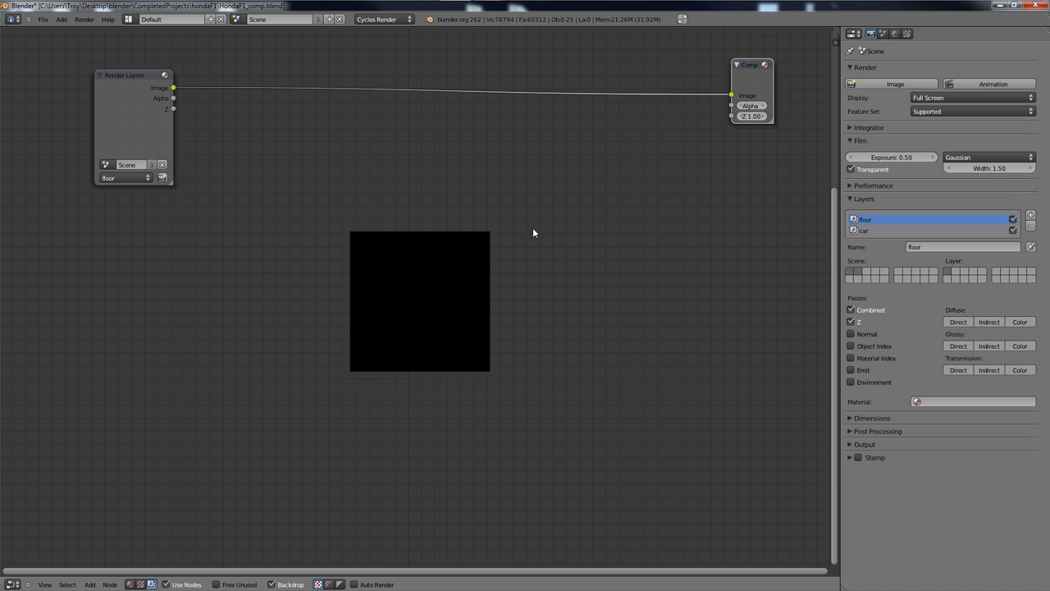
Add a Viewer node to the compositing tree
key("shift+a")
mouse_move(525, 245)
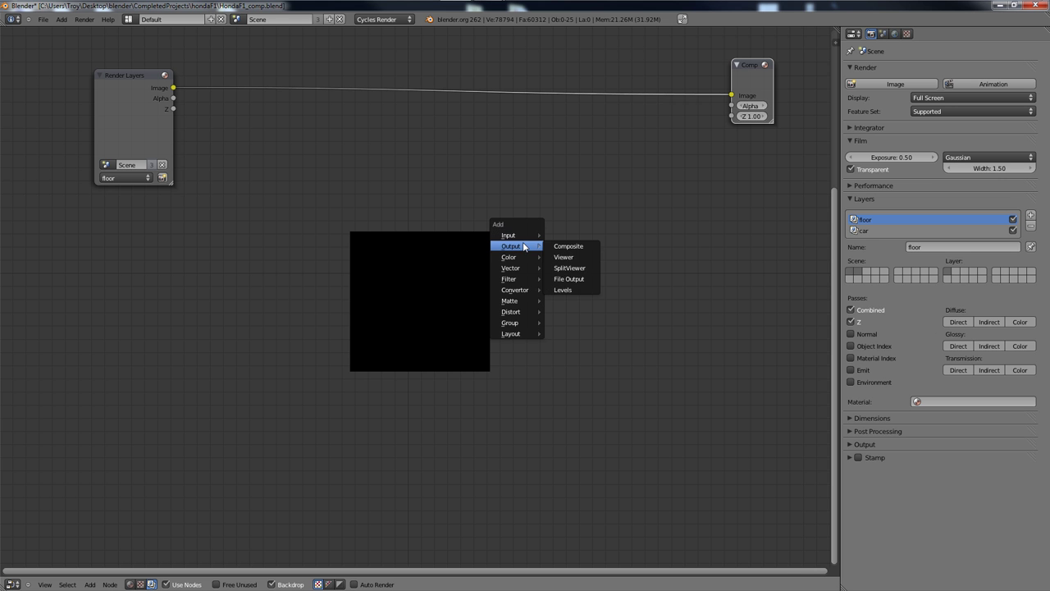
left_click(564, 257)
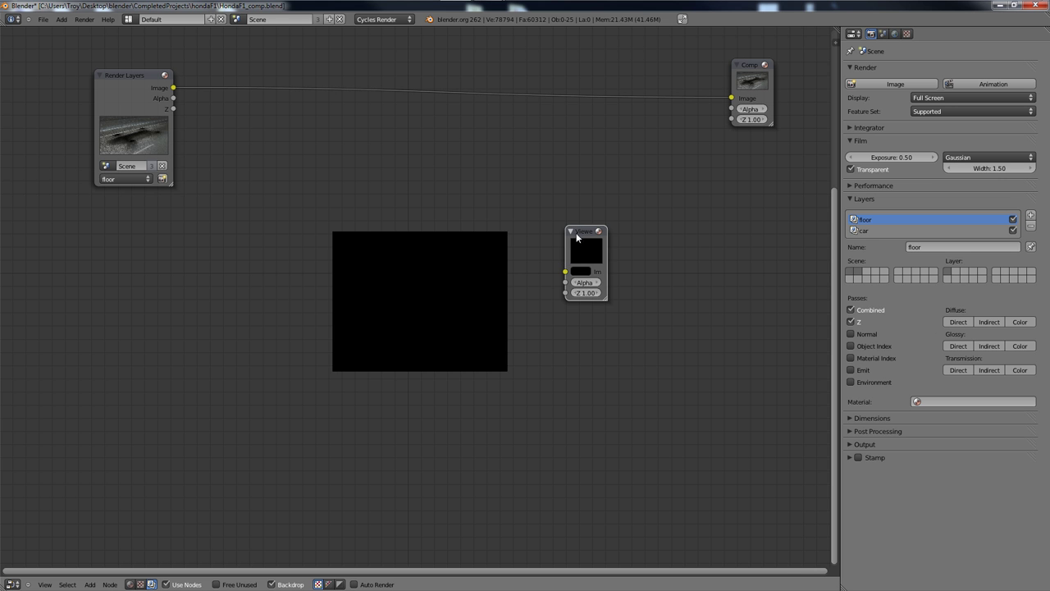
left_click(452, 127)
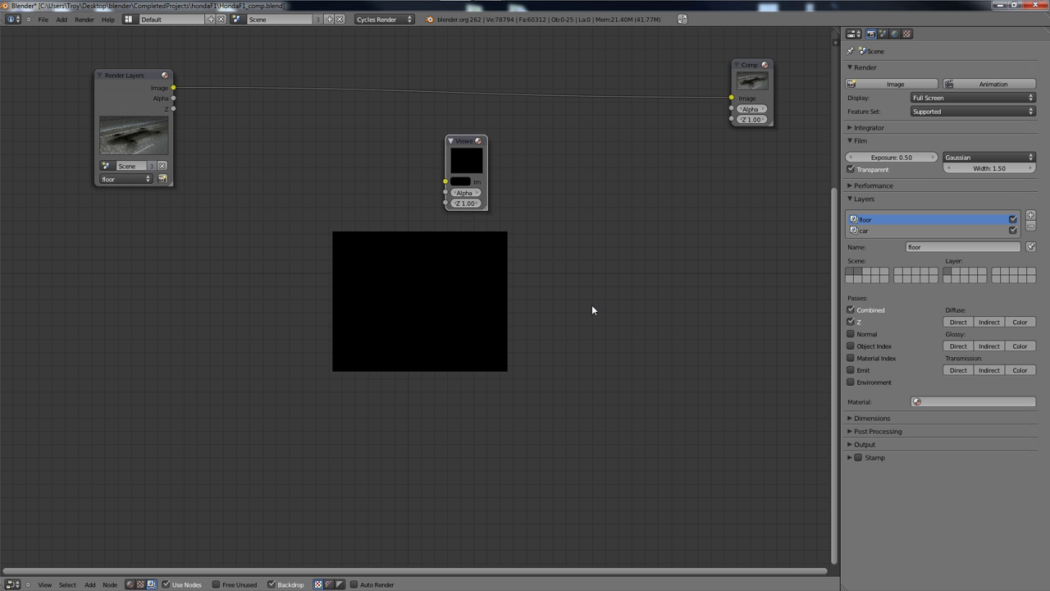
key("shift+a")
key("F9")
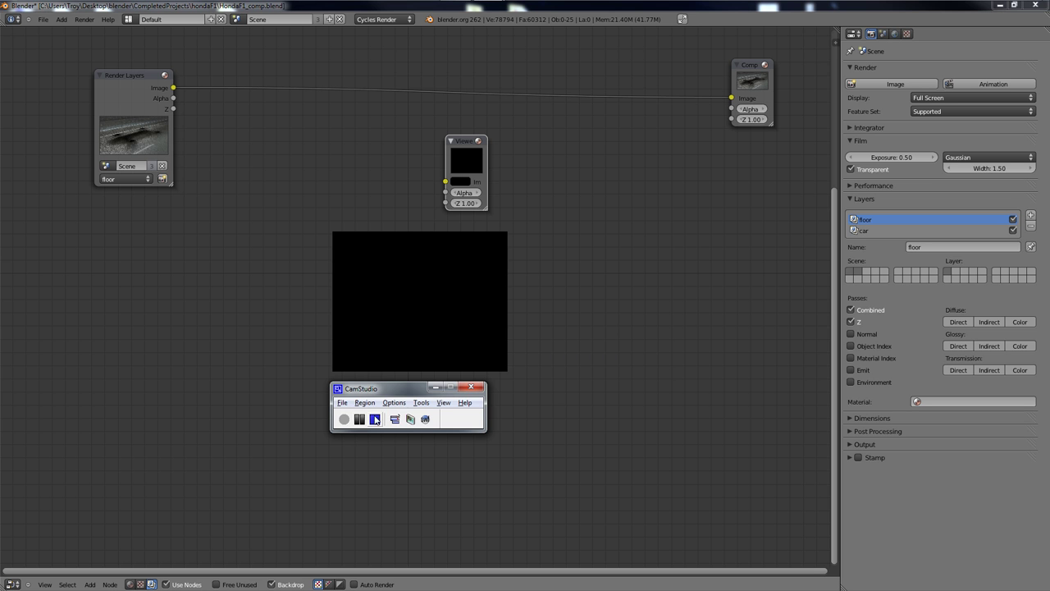
key("F8")
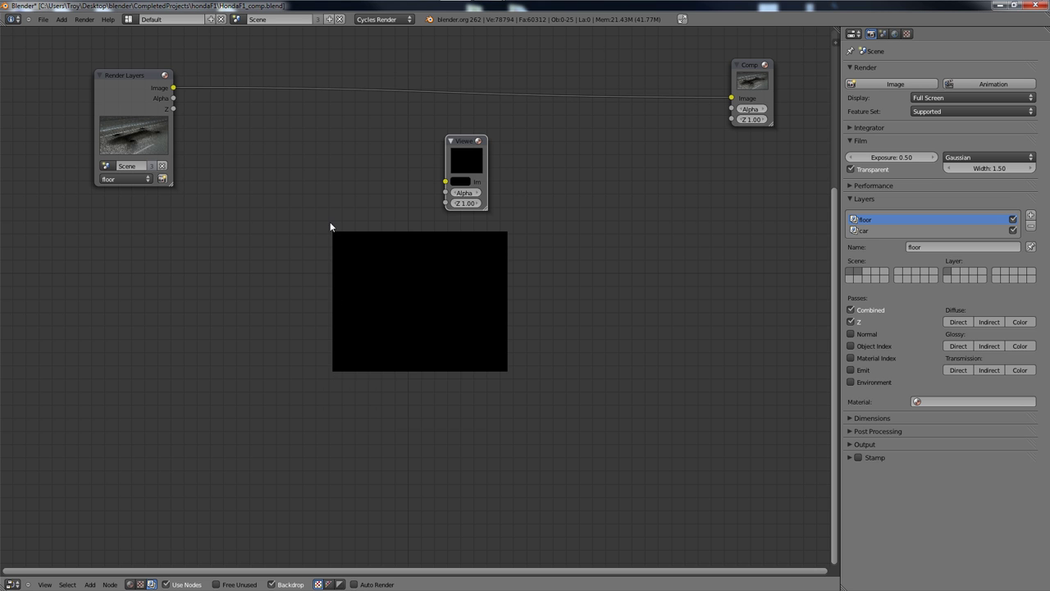
Link the floor Render Layers Image output to the Viewer's Image input, repositioning the Viewer
left_click_drag(463, 144, 577, 145)
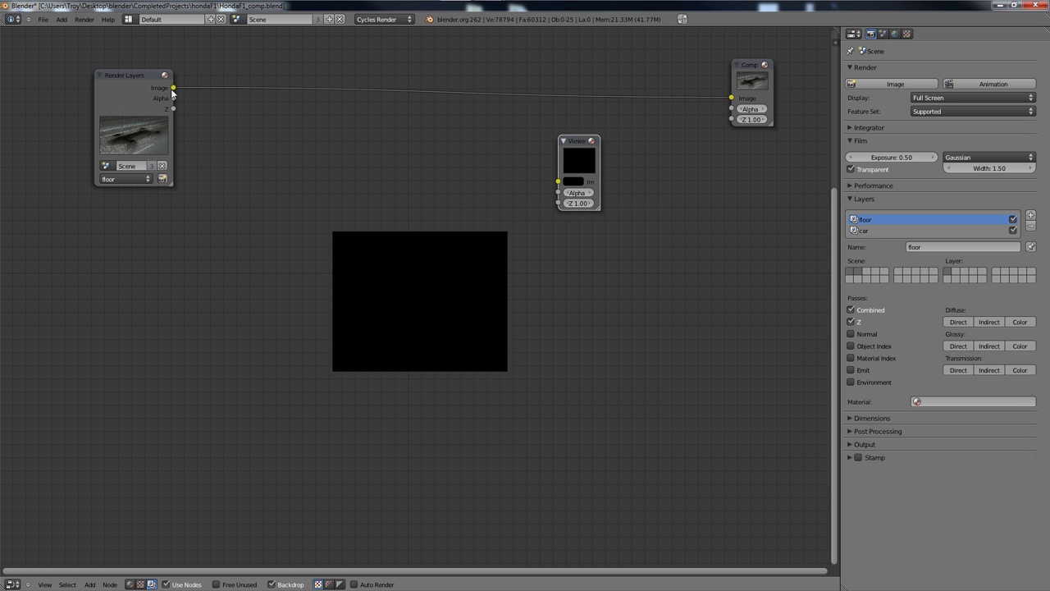
left_click_drag(173, 87, 559, 181)
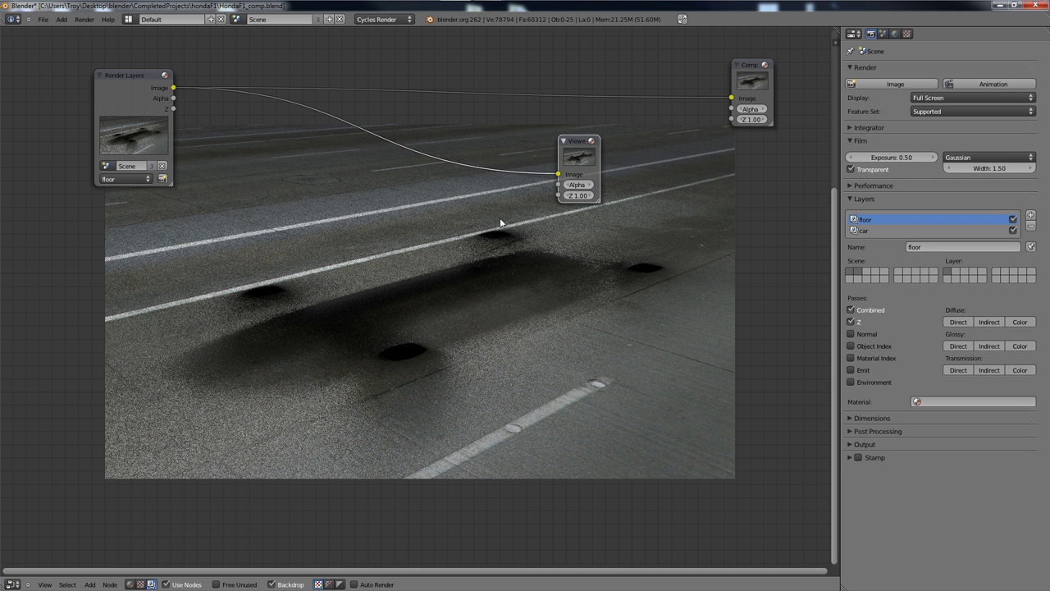
left_click_drag(586, 140, 640, 155)
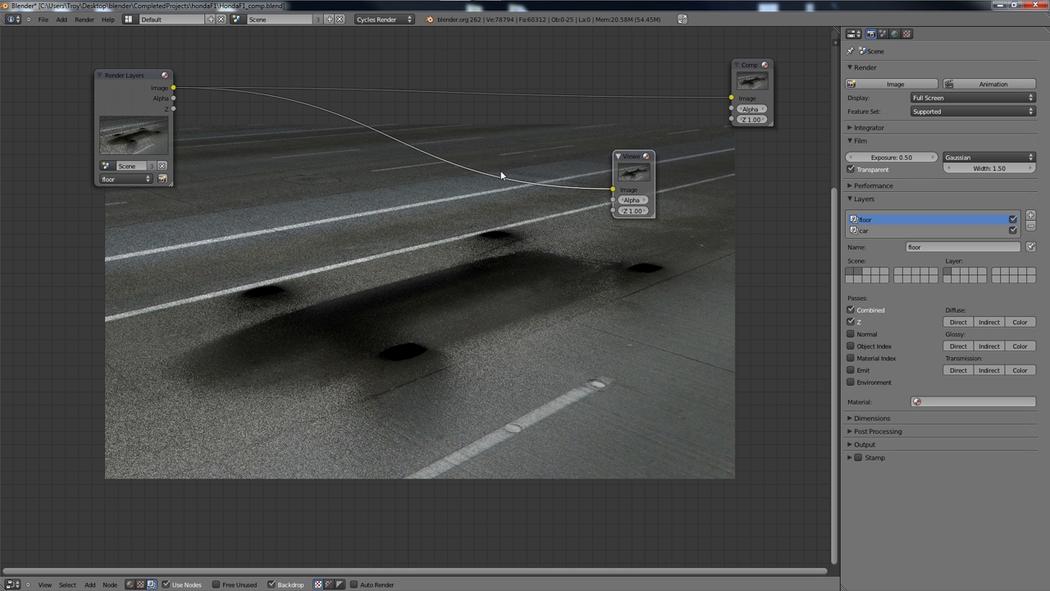
left_click_drag(614, 190, 574, 197)
left_click_drag(631, 161, 646, 246)
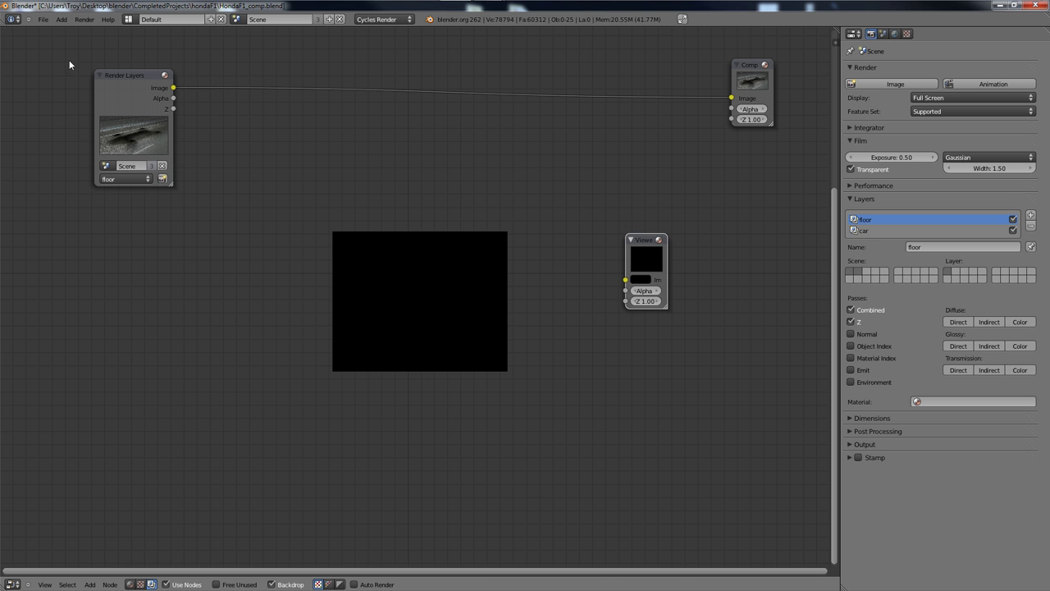
left_click(128, 75, "ctrl+shift")
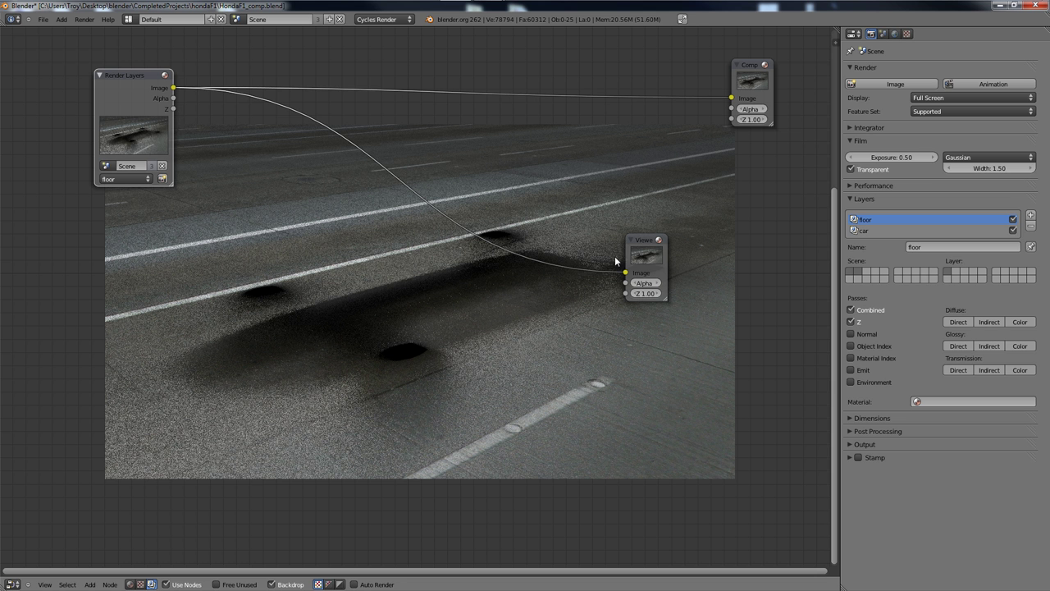
left_click_drag(641, 244, 661, 247)
Duplicate the Render Layers node below the original, keeping the original set to floor
left_click_drag(120, 80, 118, 85)
key("shift+d")
left_click(119, 249)
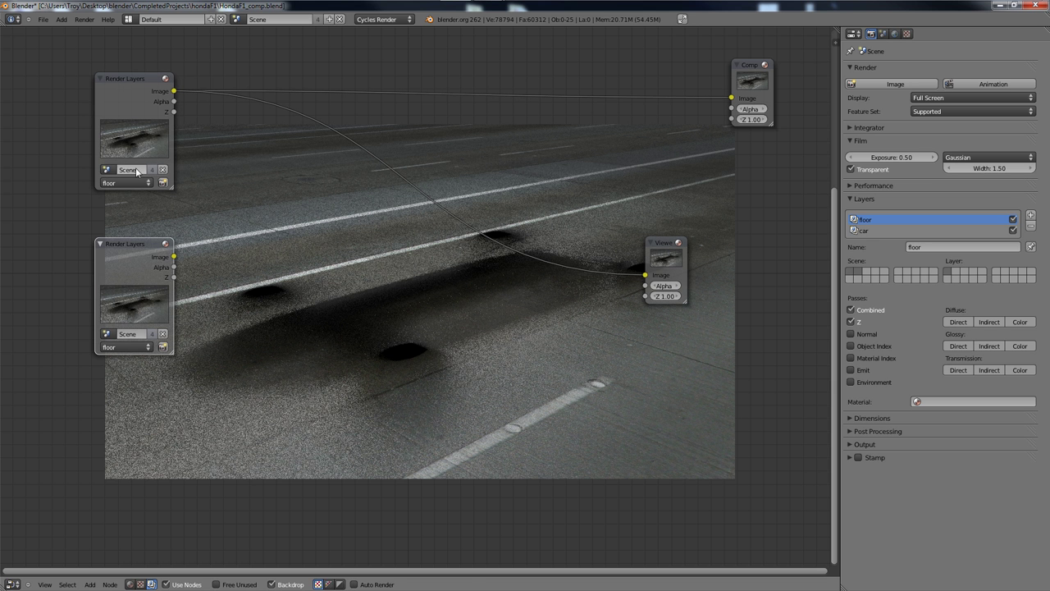
left_click(122, 183)
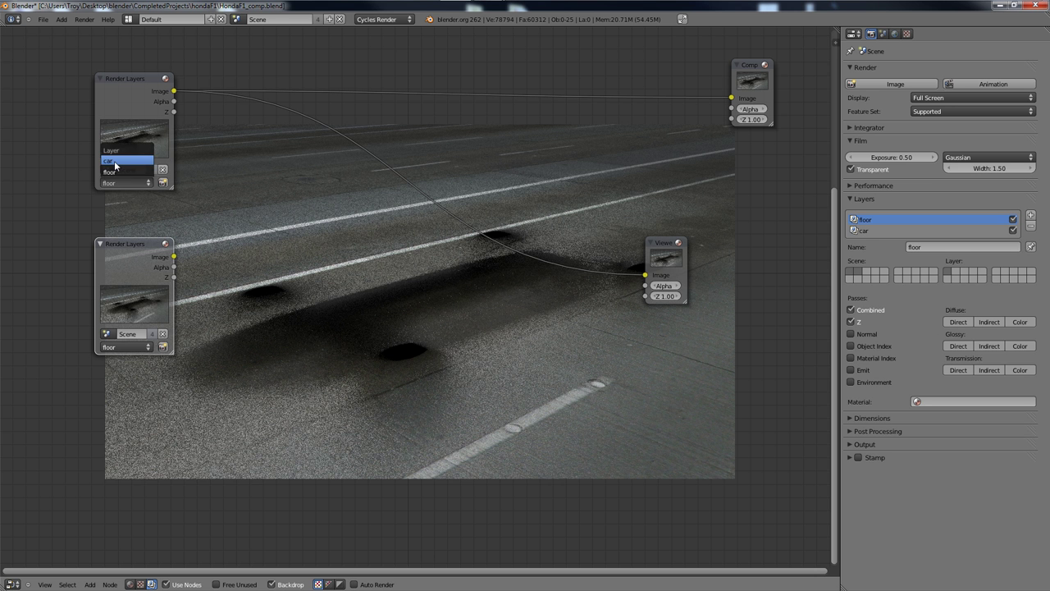
left_click(109, 160)
left_click(120, 182)
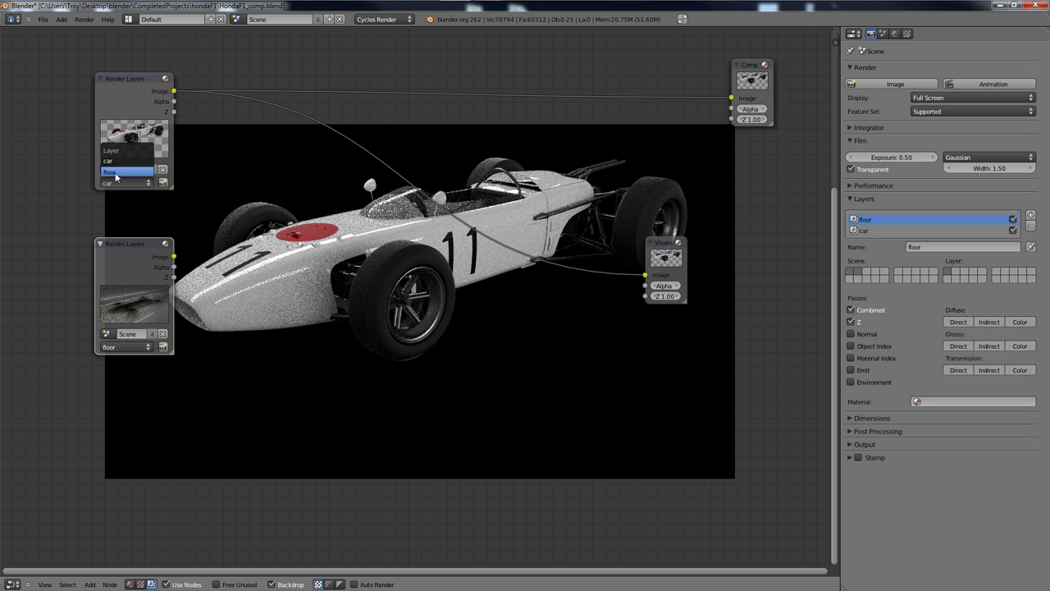
left_click(114, 172)
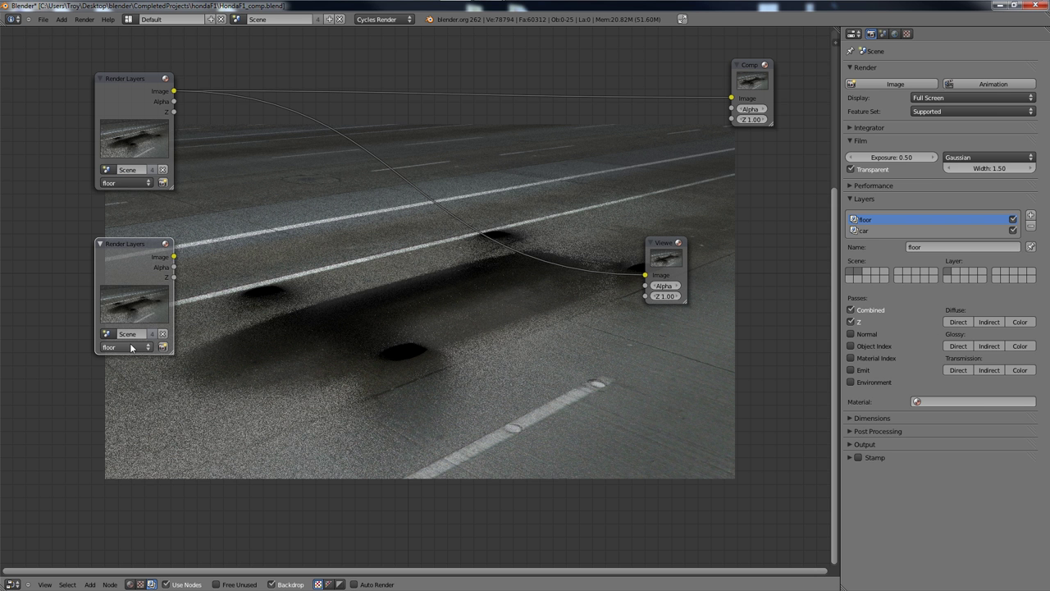
Set the copy's layer to car, then preview car and floor in the Viewer
left_click(123, 347)
left_click(123, 325)
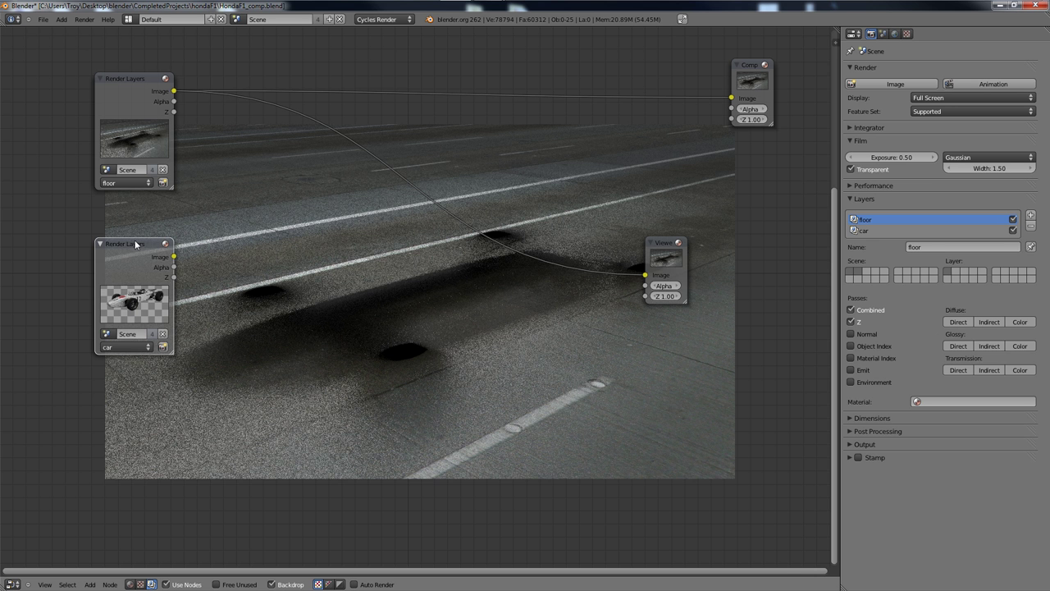
left_click(136, 243, "ctrl+shift")
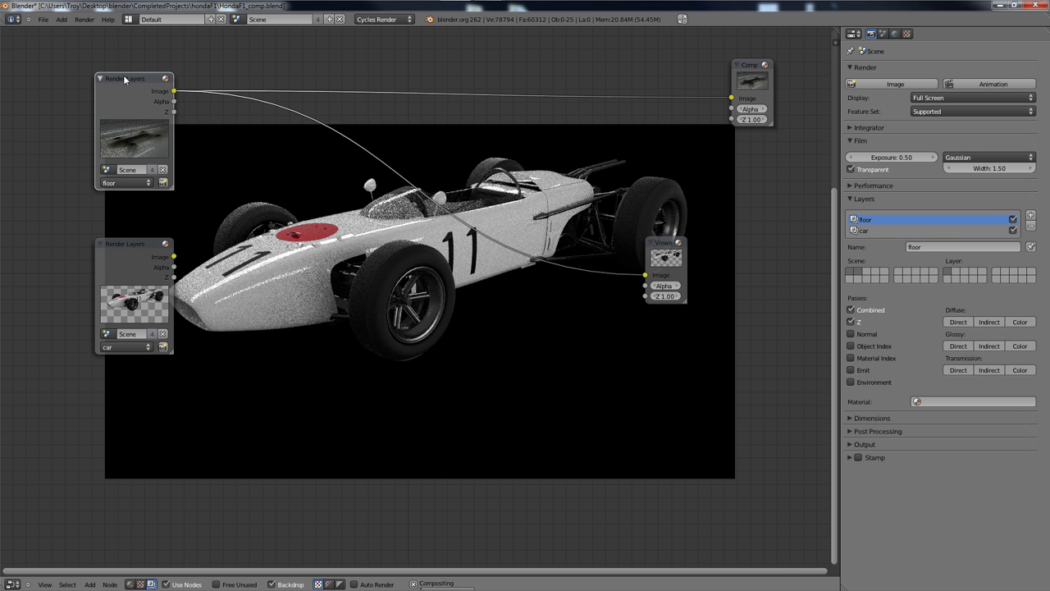
left_click(123, 76, "ctrl+shift")
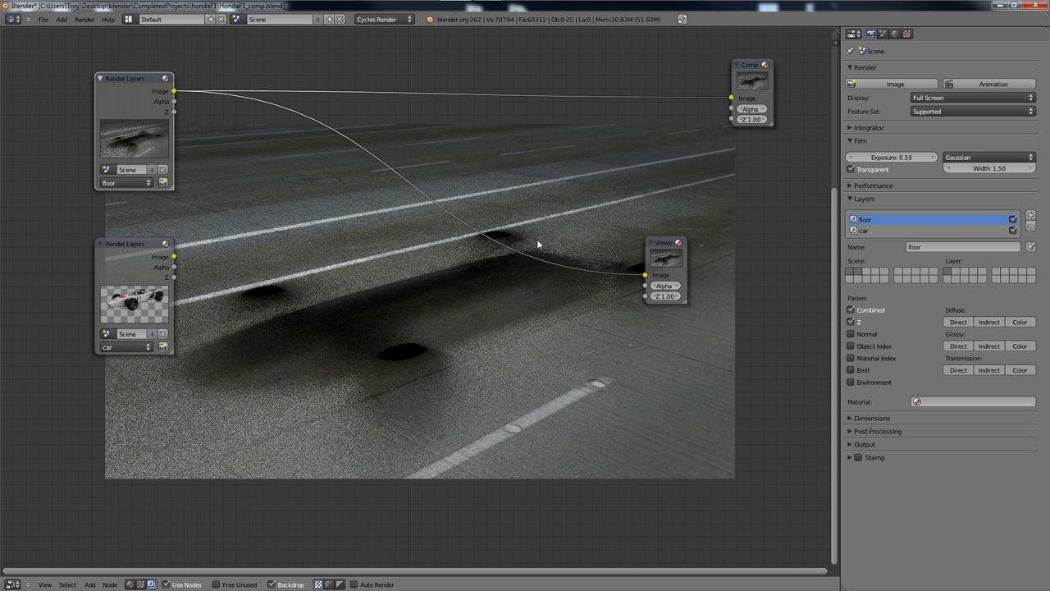
Add a Color > Mix node to the compositor tree
left_click_drag(647, 245, 749, 187)
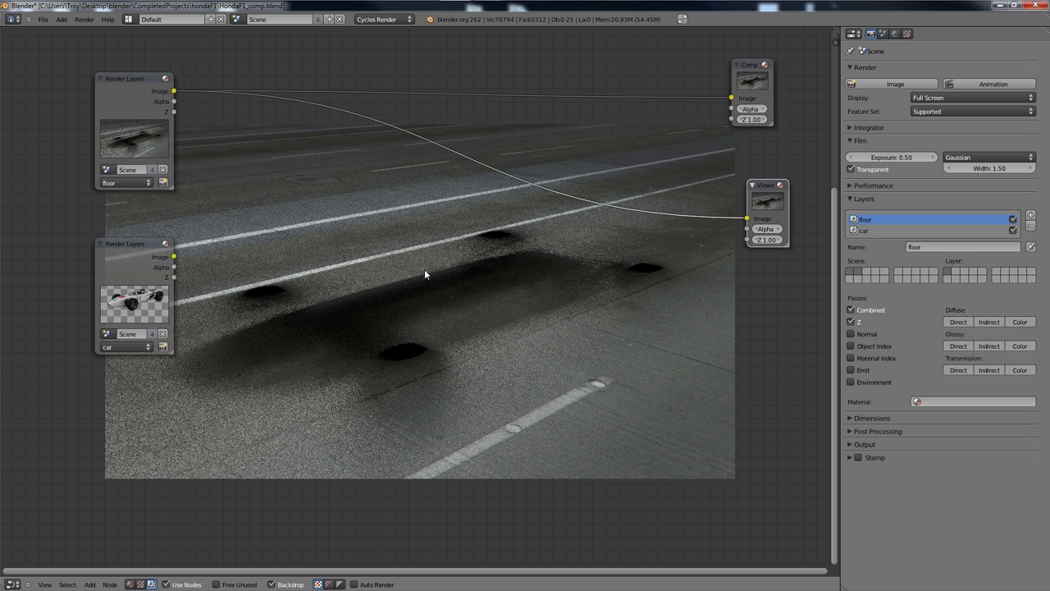
key("shift+a")
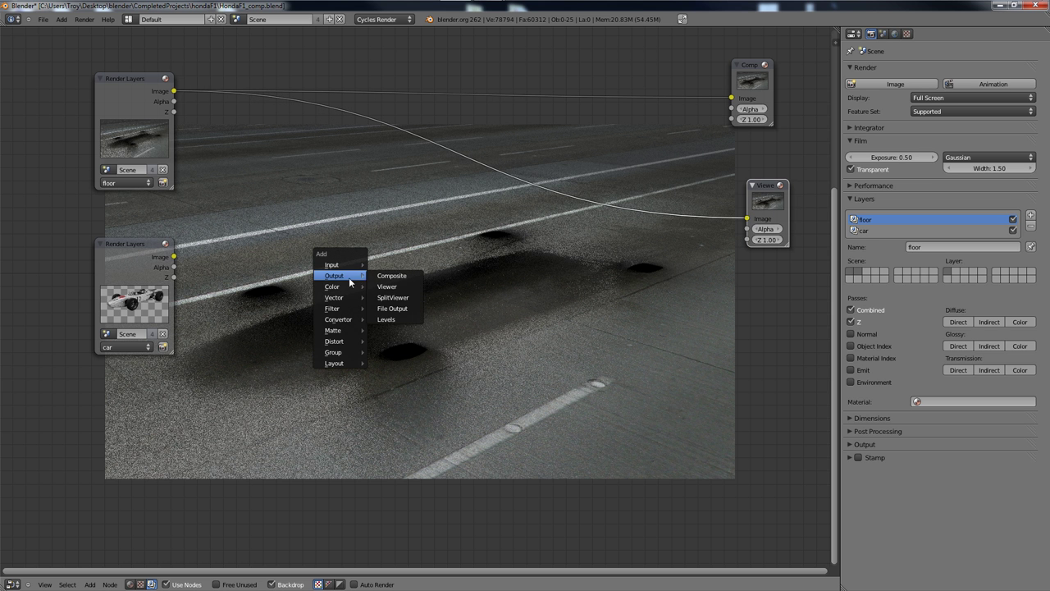
mouse_move(342, 287)
left_click(400, 297)
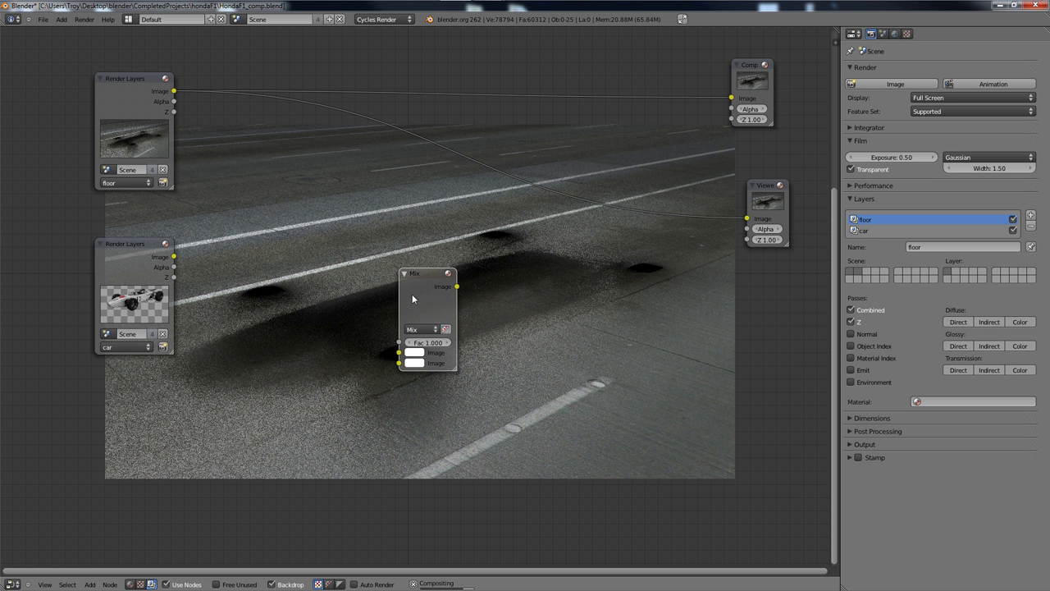
left_click(301, 186)
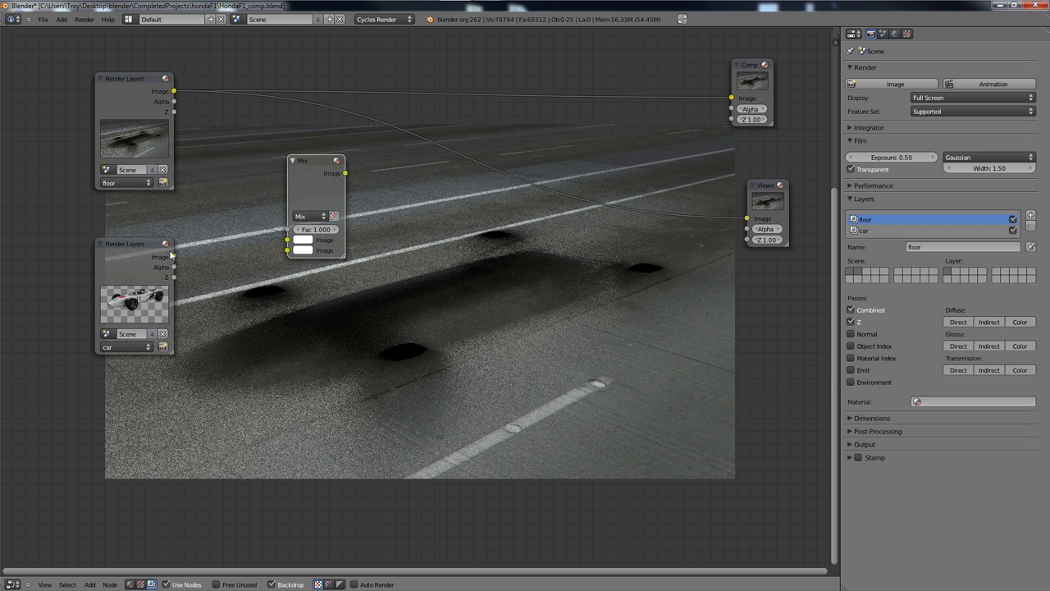
Link the floor render to the Mix node's first image input and the car render to its second
left_click_drag(174, 91, 287, 240)
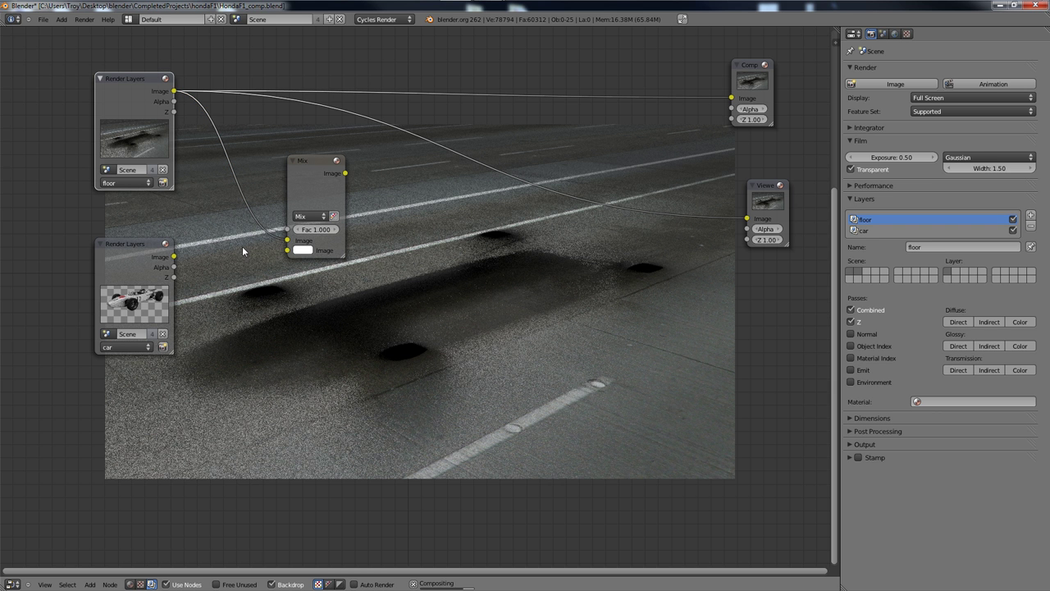
left_click_drag(266, 261, 287, 250)
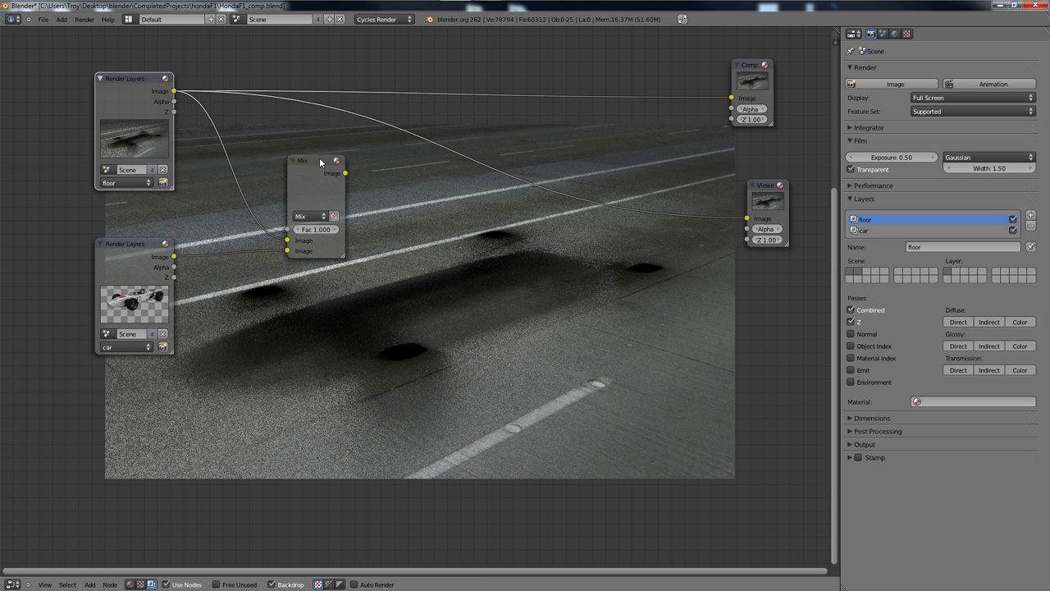
mouse_move(318, 159)
left_mouse_down()
mouse_move(320, 178)
mouse_move(340, 173)
mouse_move(324, 169)
left_mouse_up()
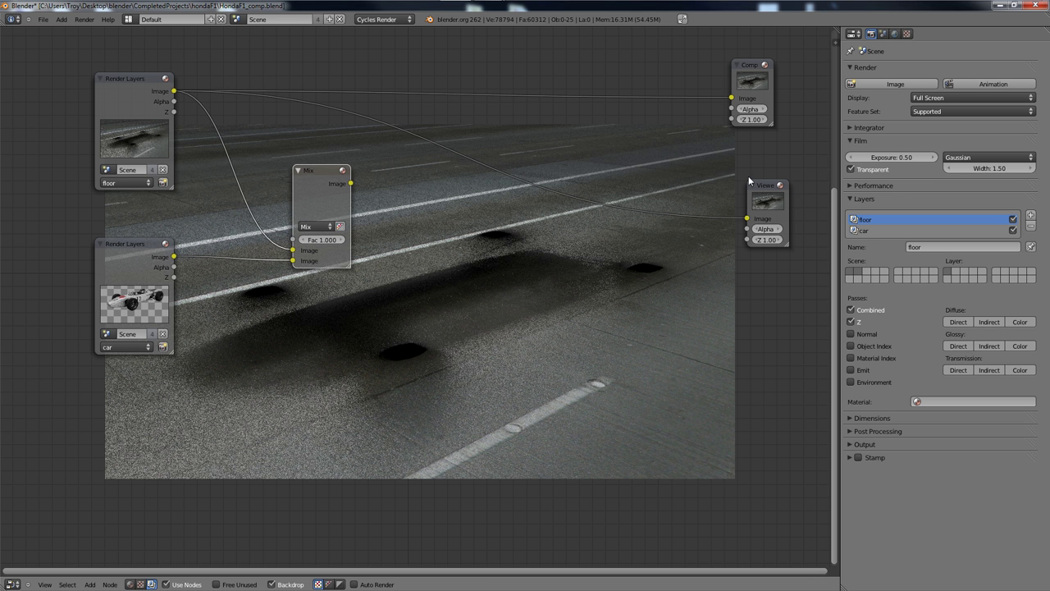
Preview the Mix node in the Viewer and enable its Use Alpha toggle so the car overlays the road
left_click(330, 172, "ctrl+shift")
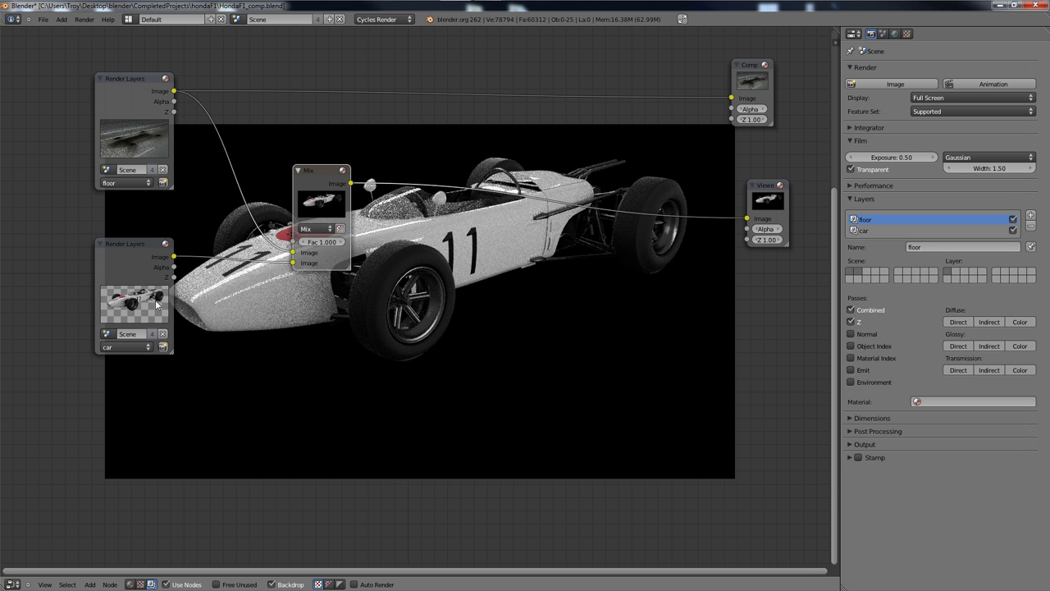
left_click(339, 229)
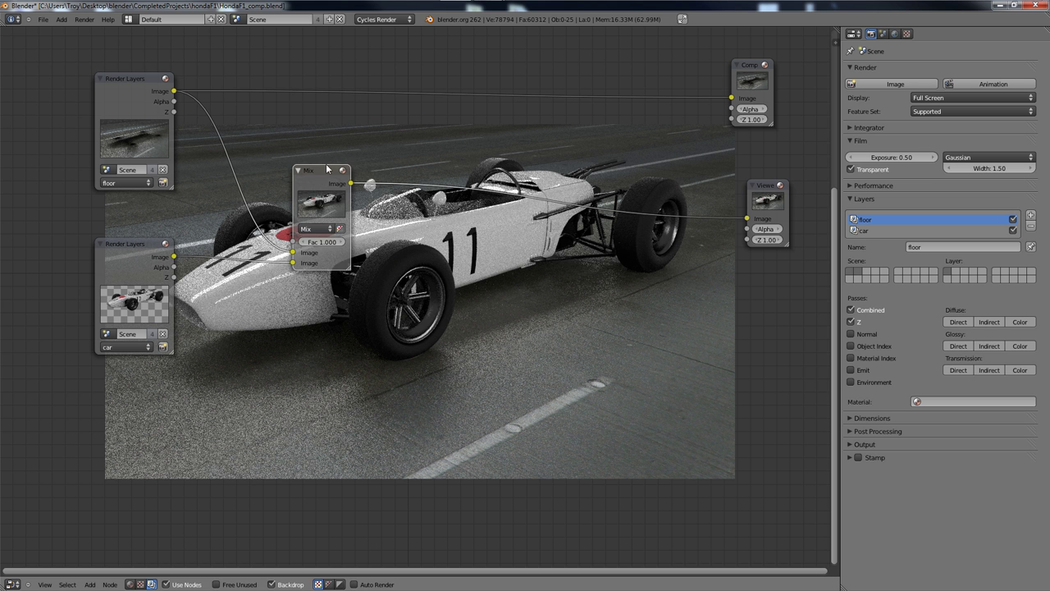
left_click_drag(325, 172, 365, 170)
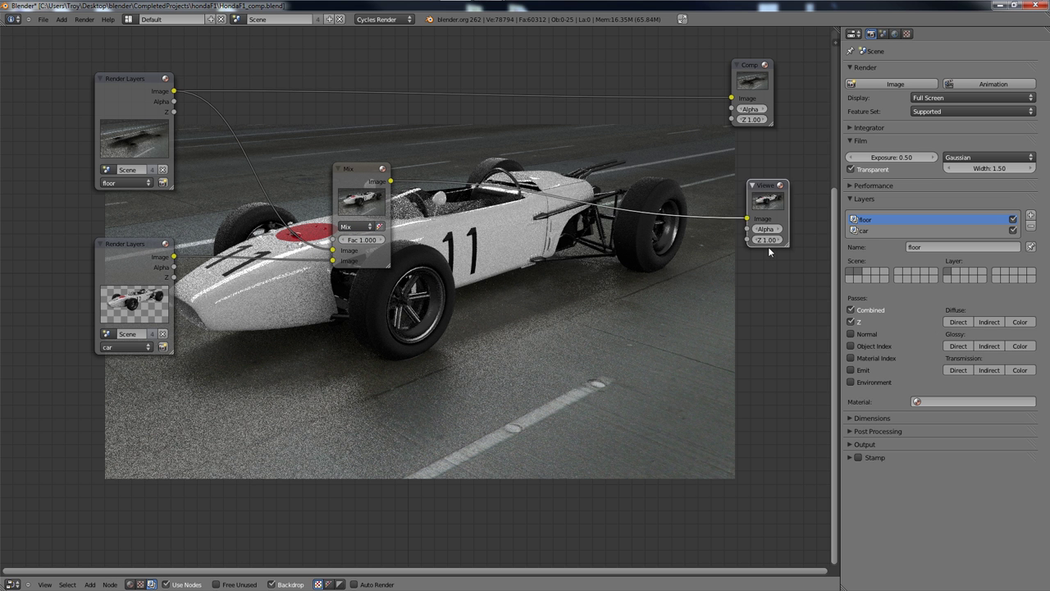
Connect the Mix node's Image output to the Composite node's Image input
left_click_drag(769, 252, 772, 467)
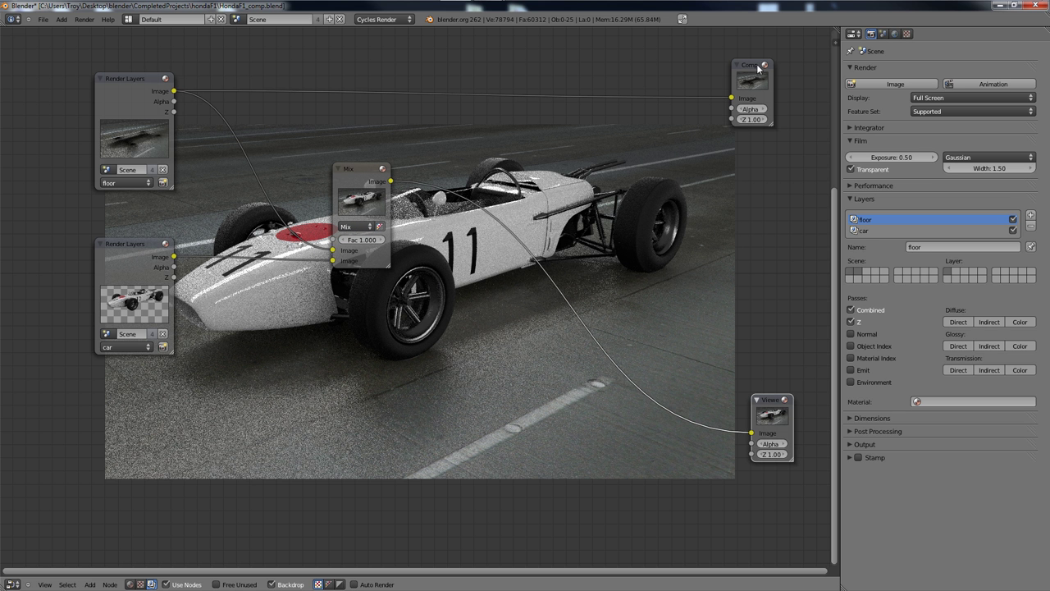
left_click_drag(750, 66, 782, 59)
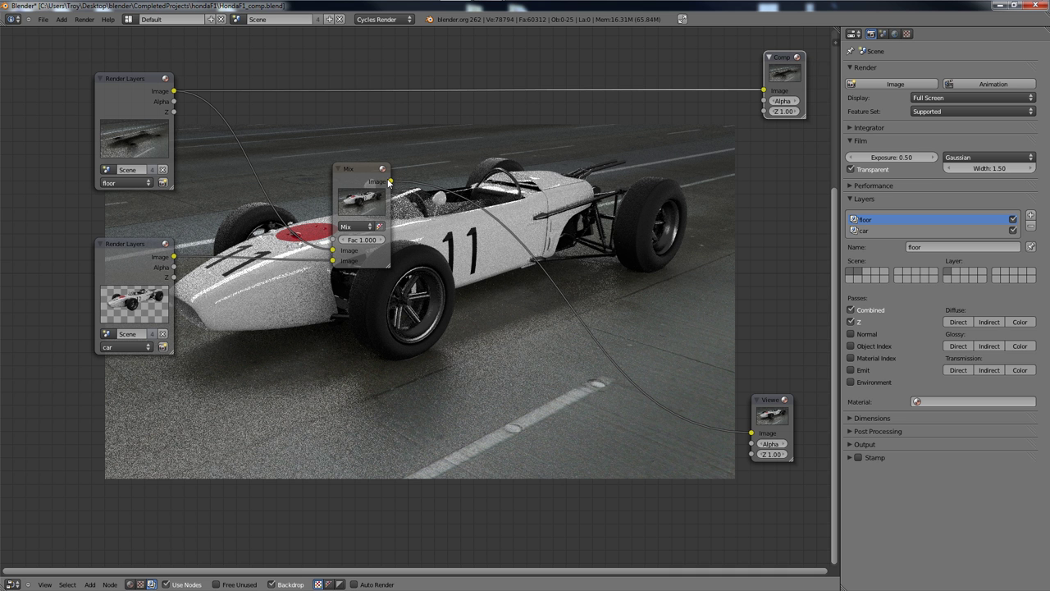
left_click_drag(392, 181, 773, 65)
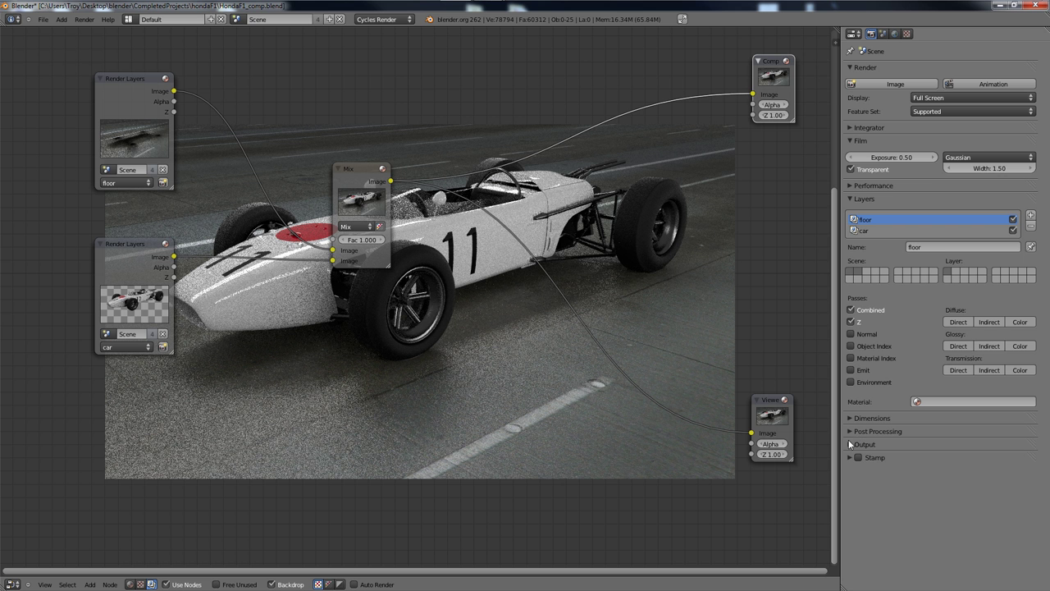
Expand the render Output panel and reposition the Mix node toward the top centre
left_click(849, 443)
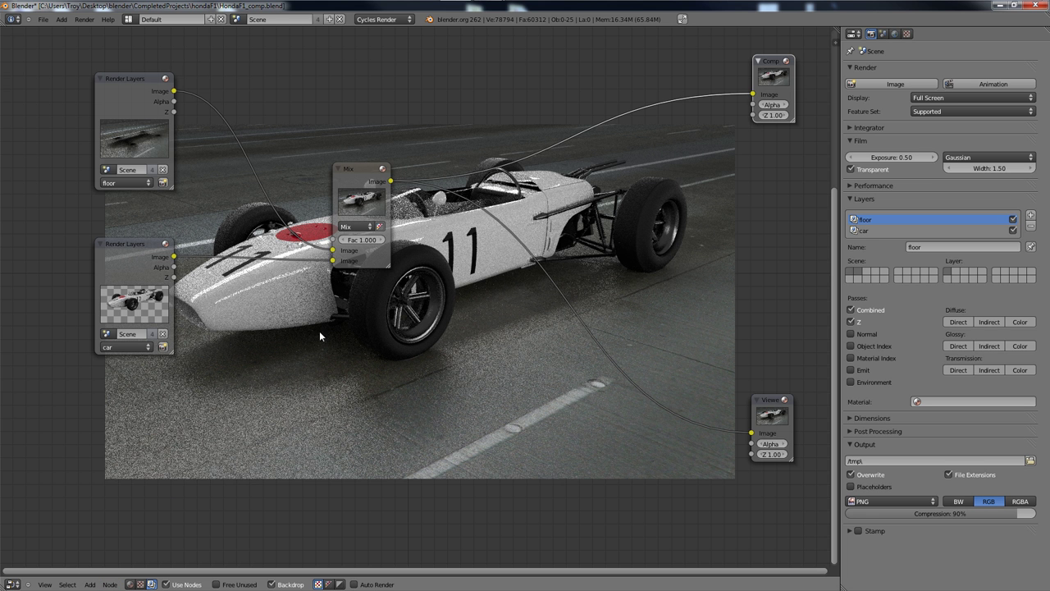
left_click_drag(355, 168, 460, 123)
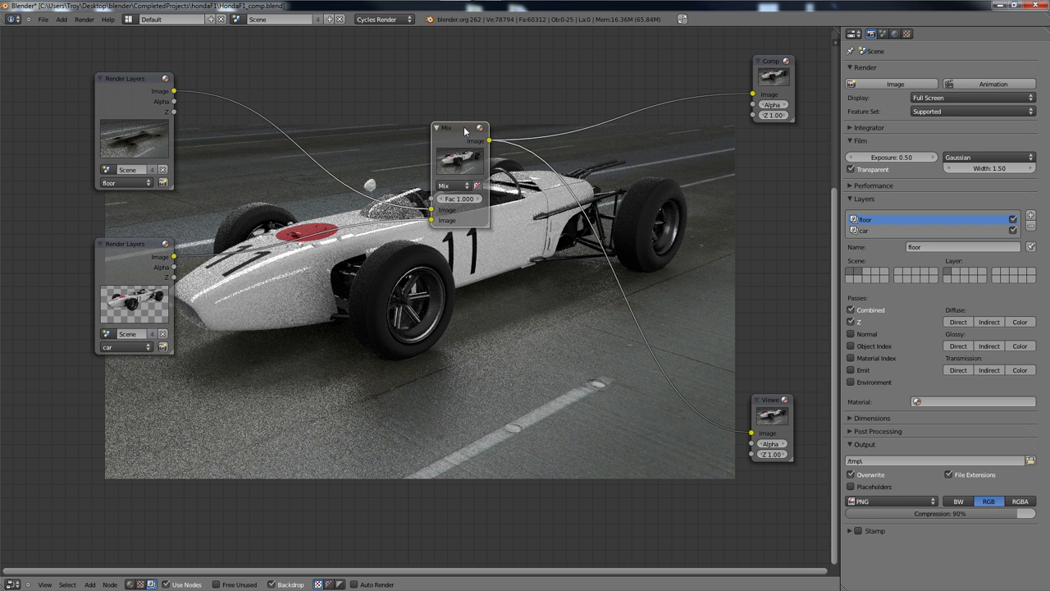
left_click_drag(465, 131, 493, 133)
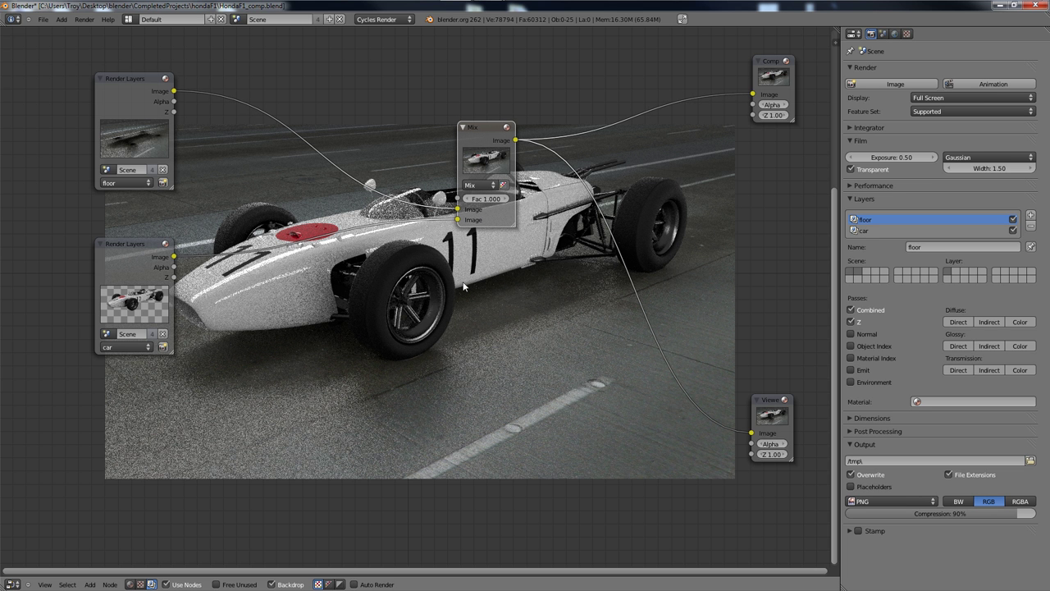
Insert an RGB Curves node on the link between the floor layer and the Mix node
key("shift+a")
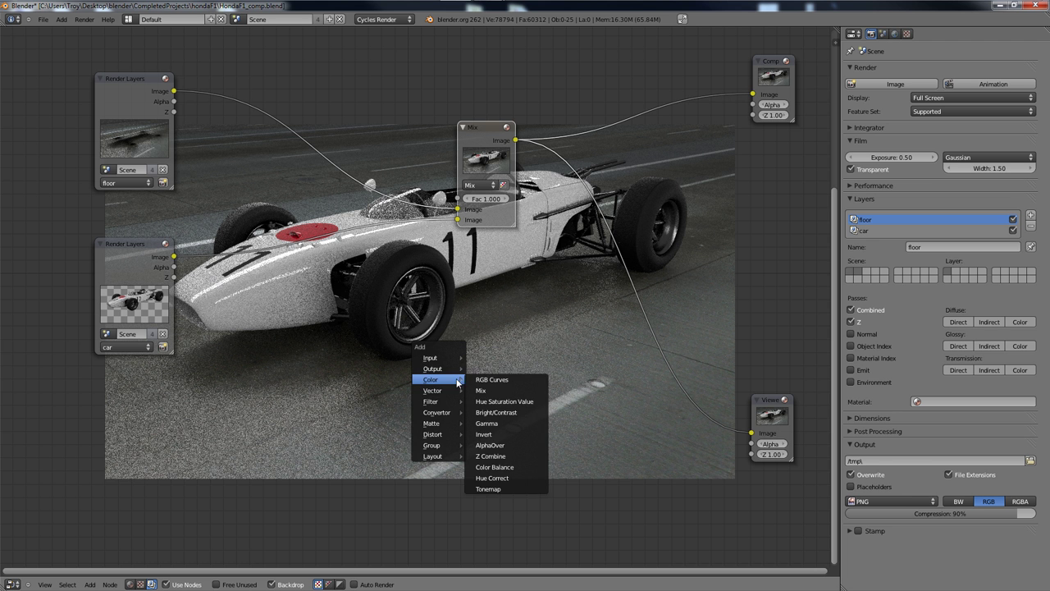
left_click(487, 378)
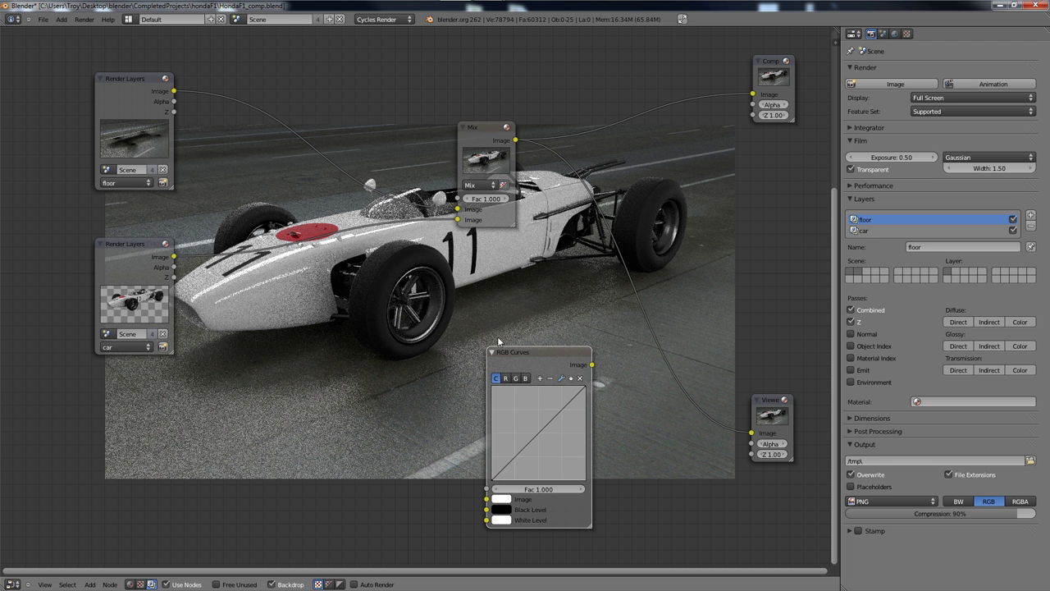
left_click_drag(529, 350, 248, 34)
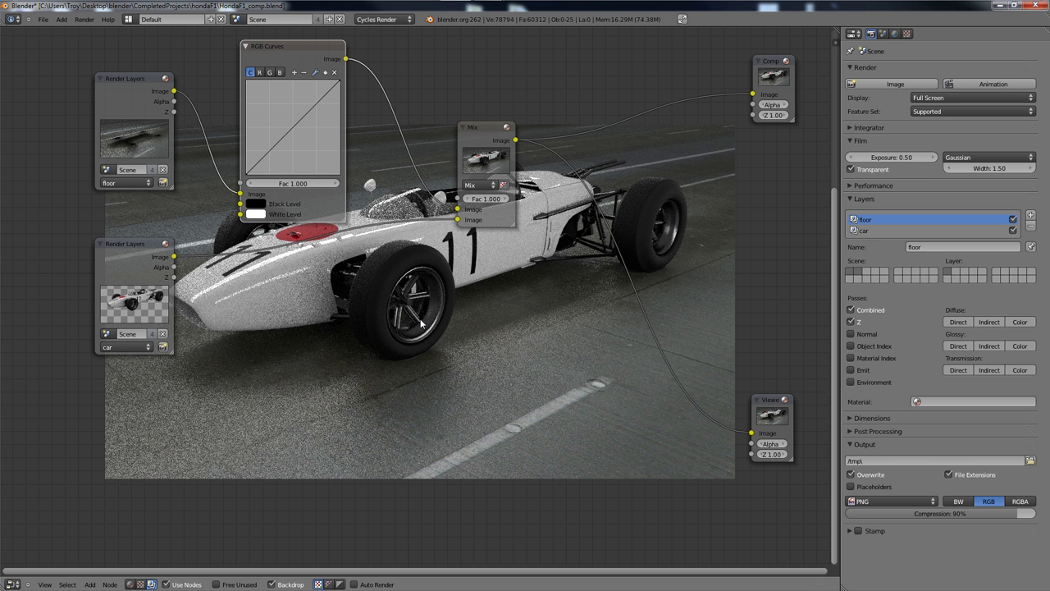
middle_click_drag(418, 318, 374, 314)
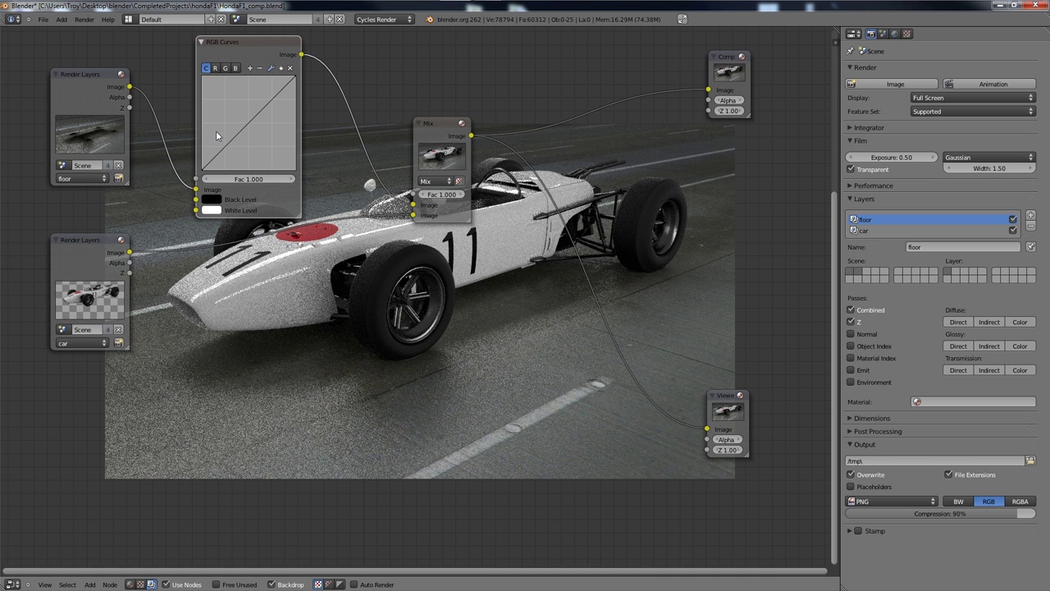
left_click_drag(210, 50, 207, 49)
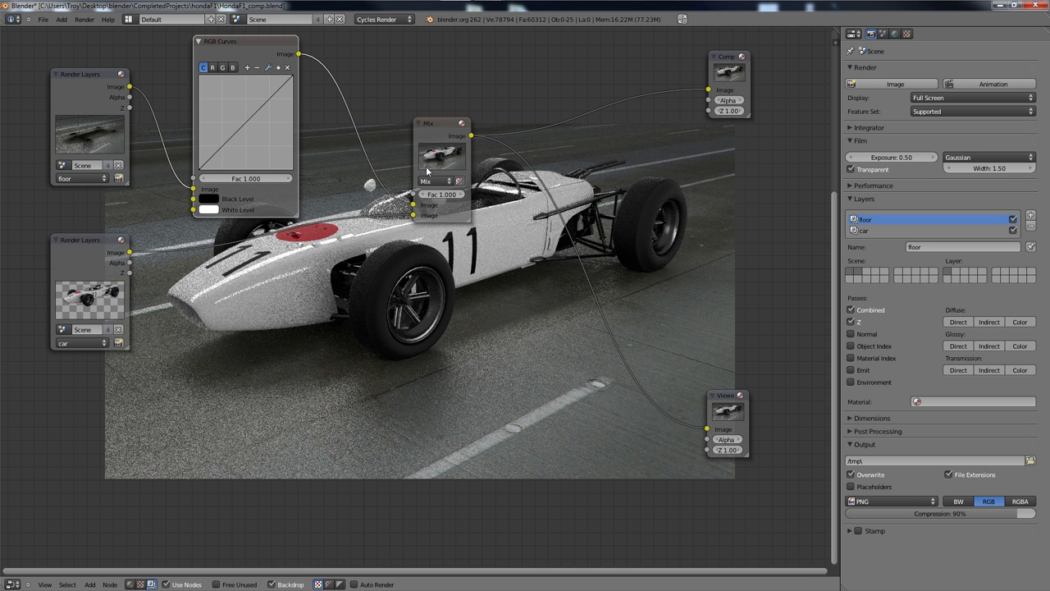
Pull the combined curve down to darken the floor and bend the blue channel curve
left_click_drag(247, 128, 253, 149)
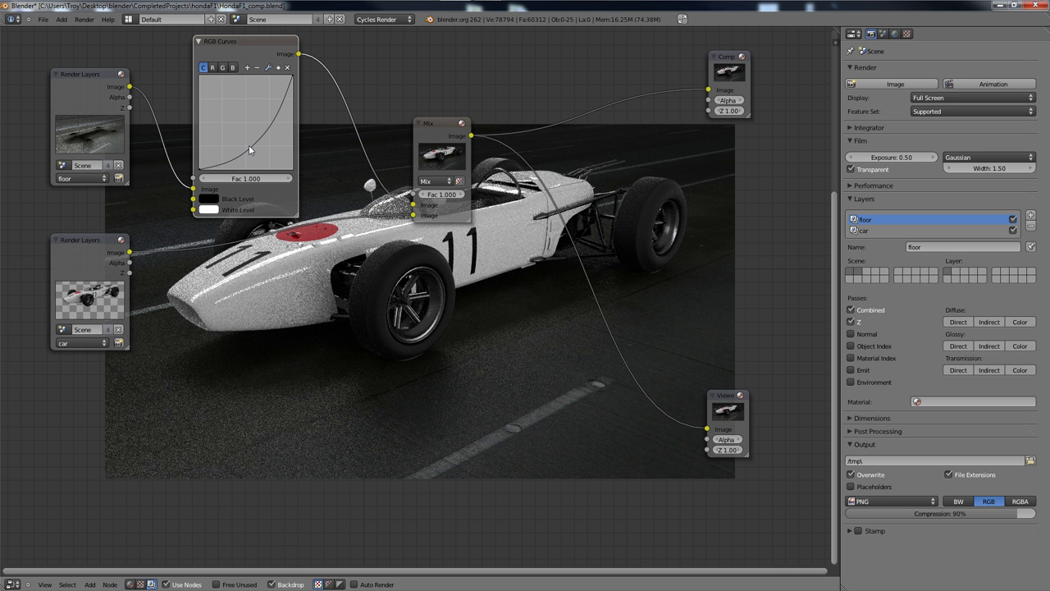
left_click(233, 67)
mouse_move(250, 120)
left_mouse_down()
mouse_move(250, 110)
mouse_move(250, 127)
left_mouse_up()
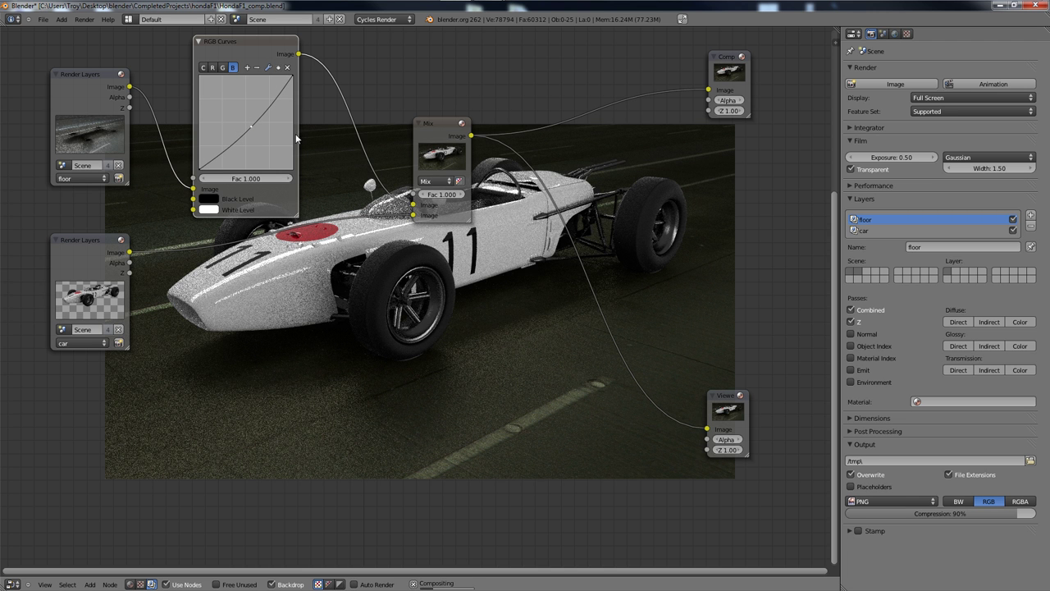
left_click_drag(426, 122, 393, 150)
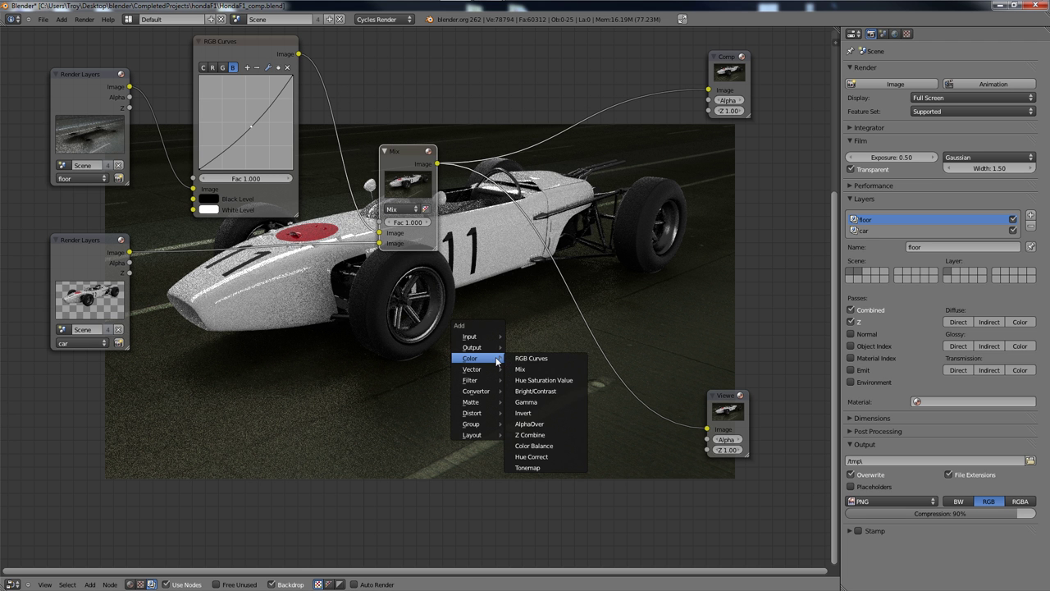
Add a Color Balance node after the Mix, preview it in the Viewer, and park it beside Composite
left_click(535, 445)
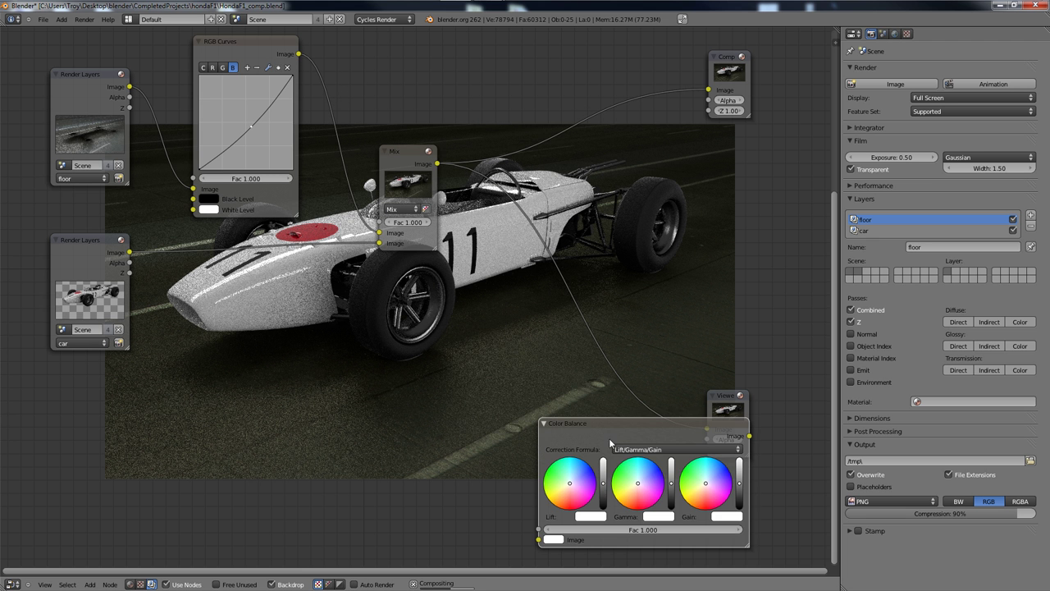
left_click(408, 353)
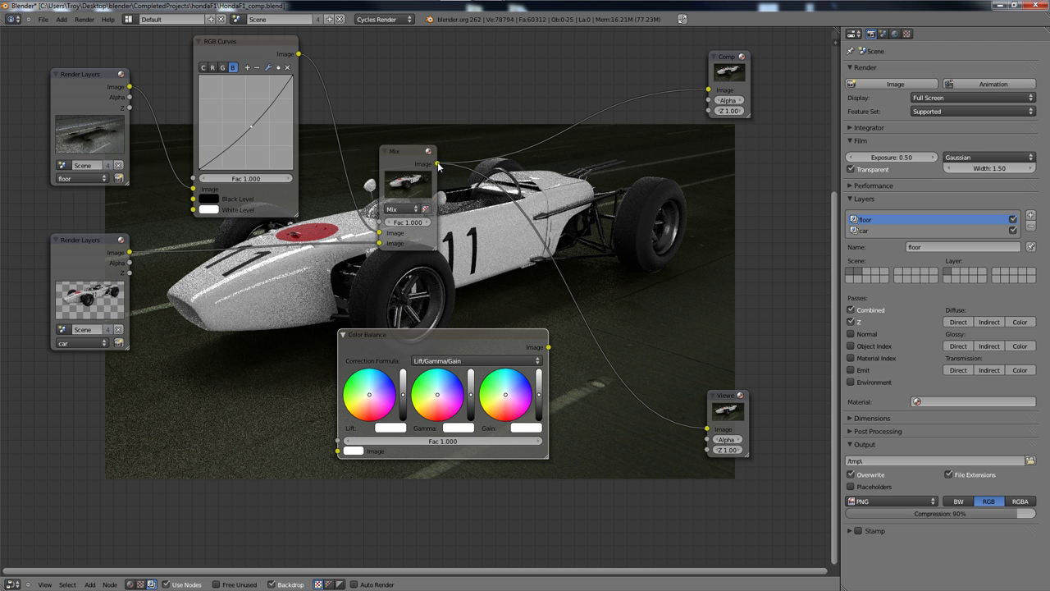
left_click_drag(437, 164, 337, 451)
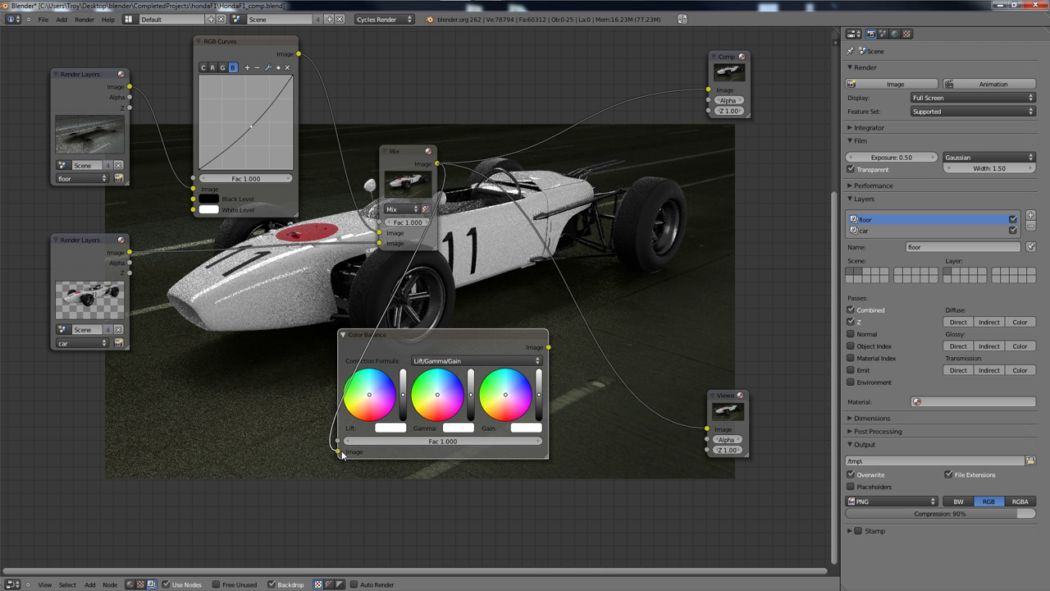
left_click(527, 338, "ctrl+shift")
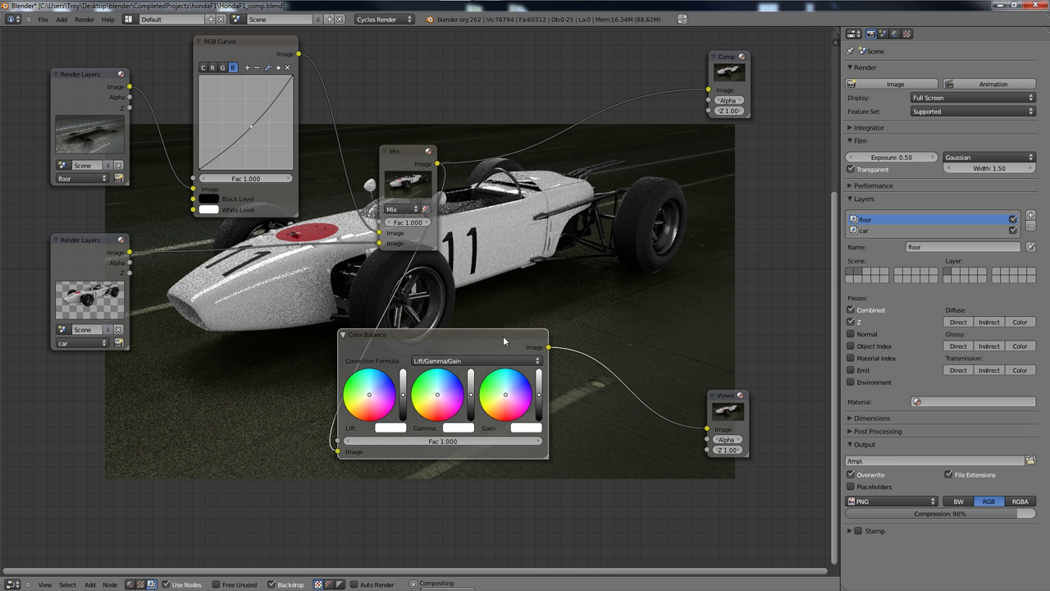
left_click_drag(511, 336, 763, 112)
left_click_drag(610, 180, 621, 68)
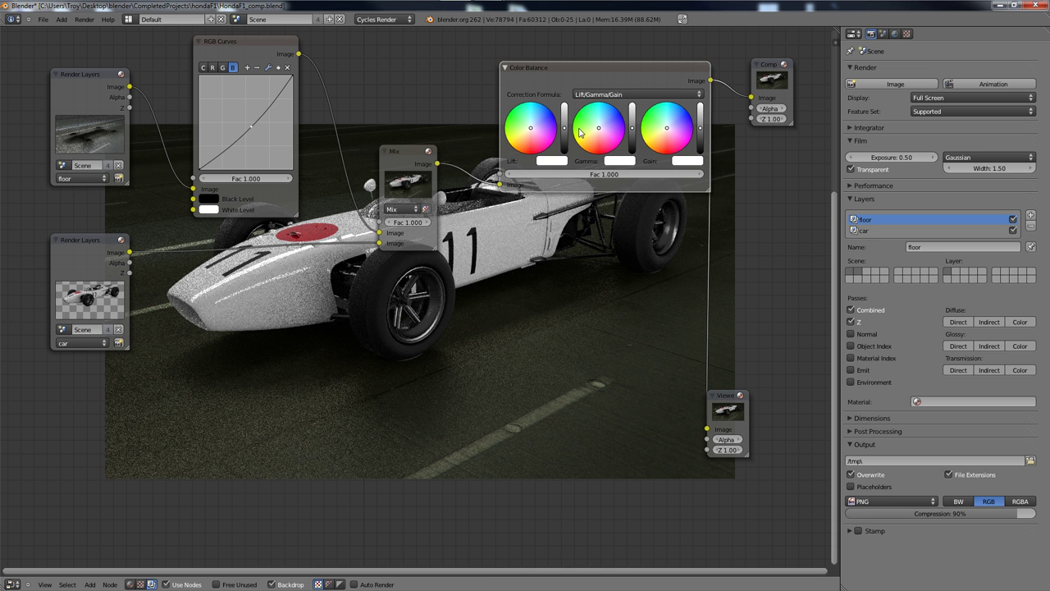
Shift the Color Balance lift colour toward lavender
scroll(481, 259, "down", 2)
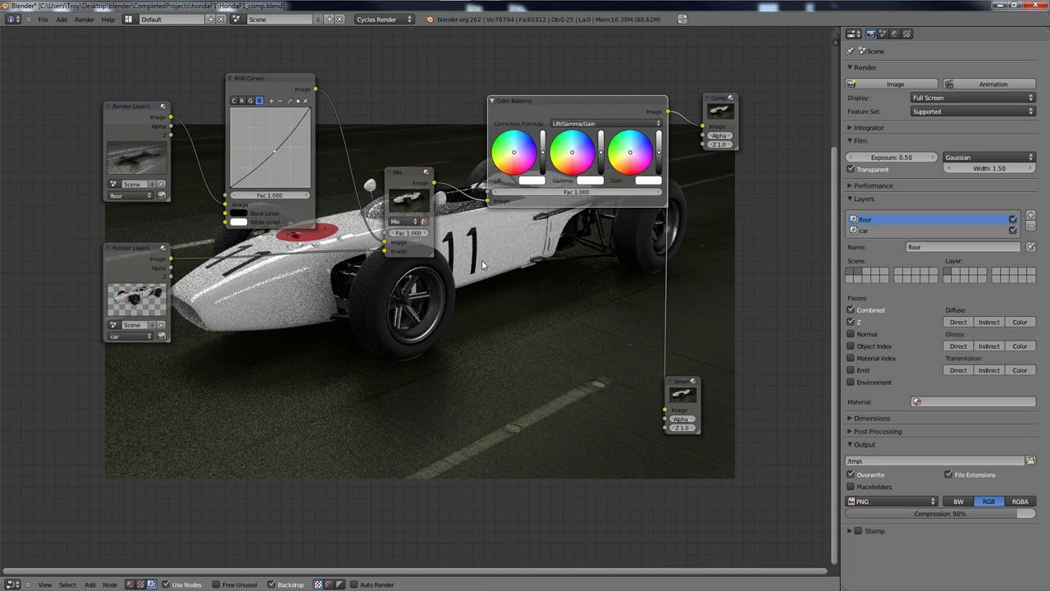
middle_click_drag(482, 259, 461, 197)
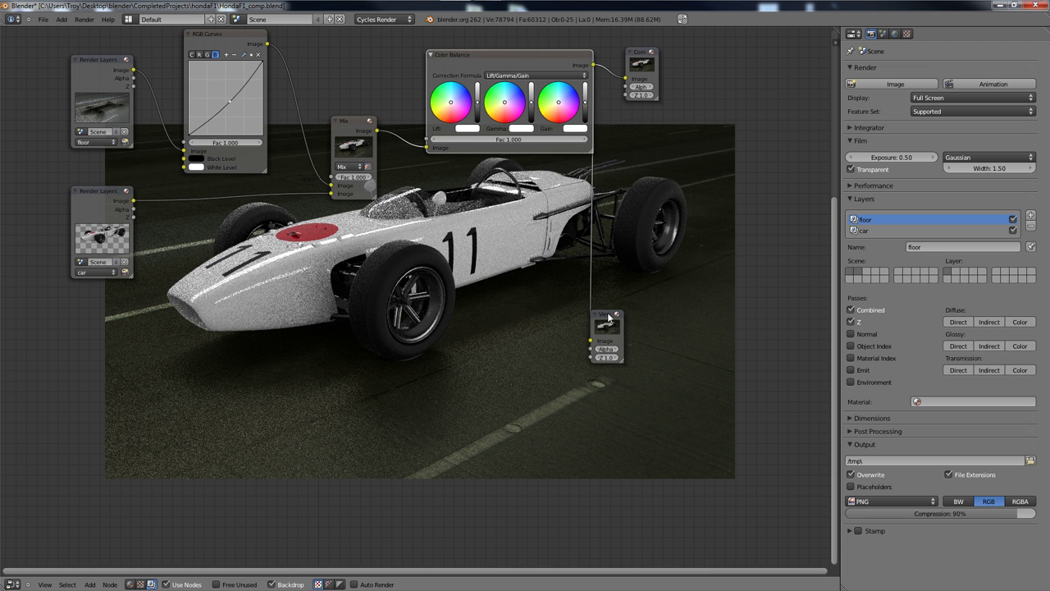
left_click_drag(611, 315, 719, 133)
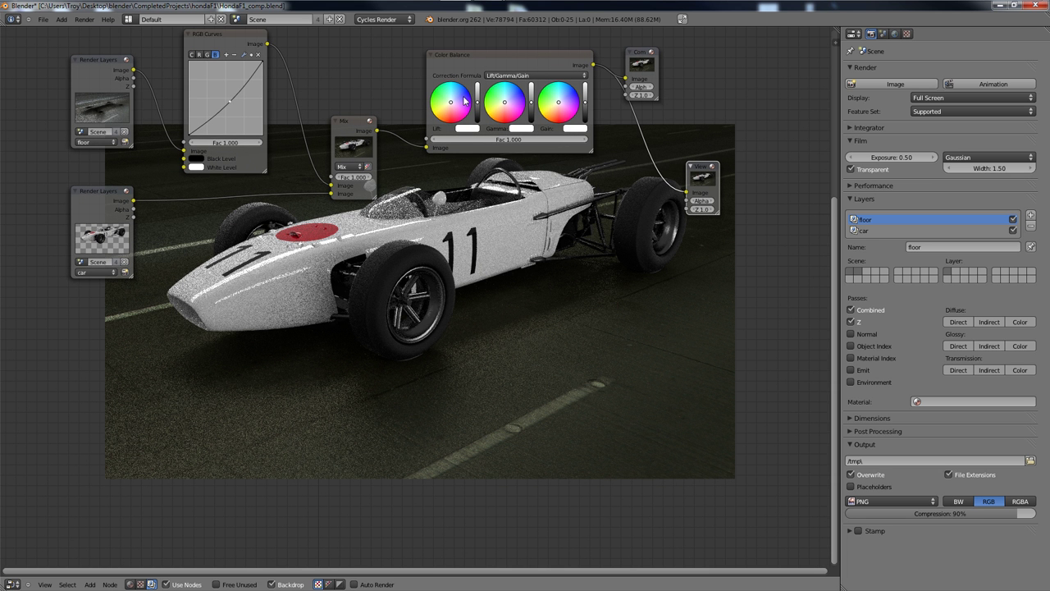
left_click_drag(450, 105, 454, 105)
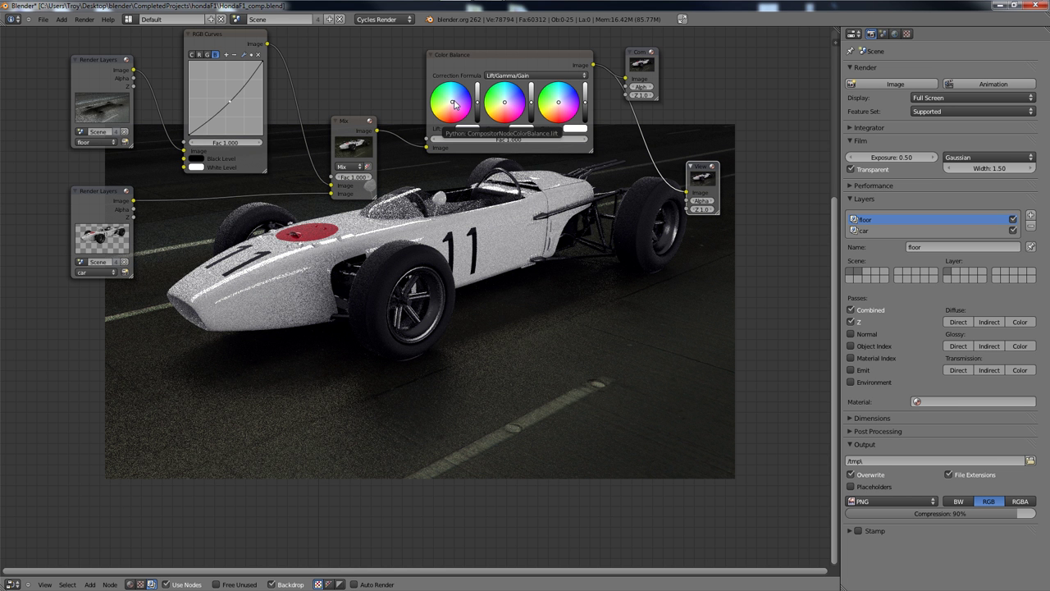
left_click_drag(454, 103, 455, 103)
Try a yellower gain, set the gain back to white, and adjust the gamma colour
left_click_drag(558, 105, 552, 108)
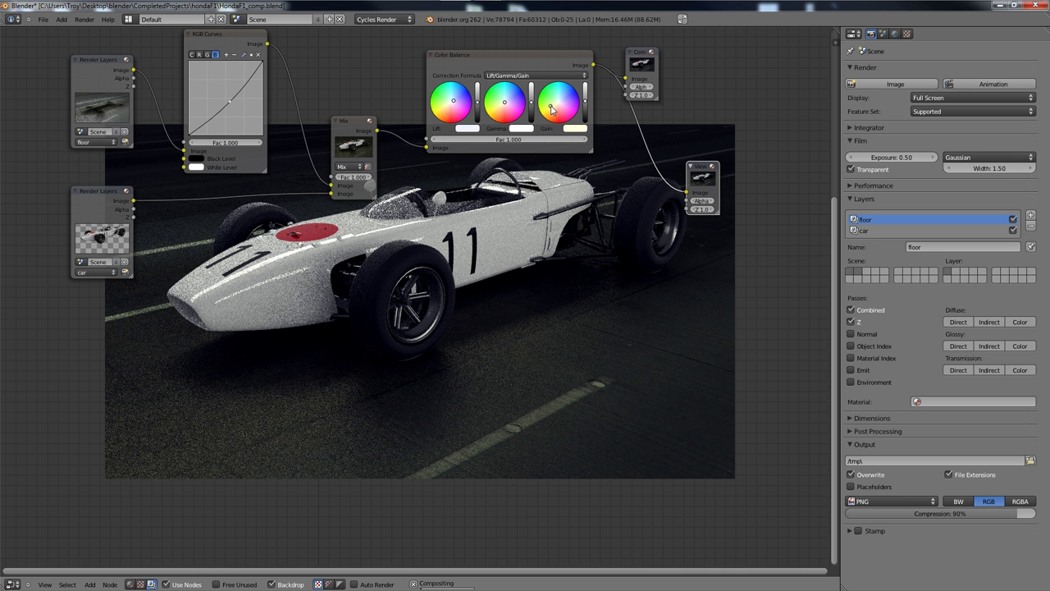
left_click_drag(550, 109, 554, 107)
left_click(585, 99)
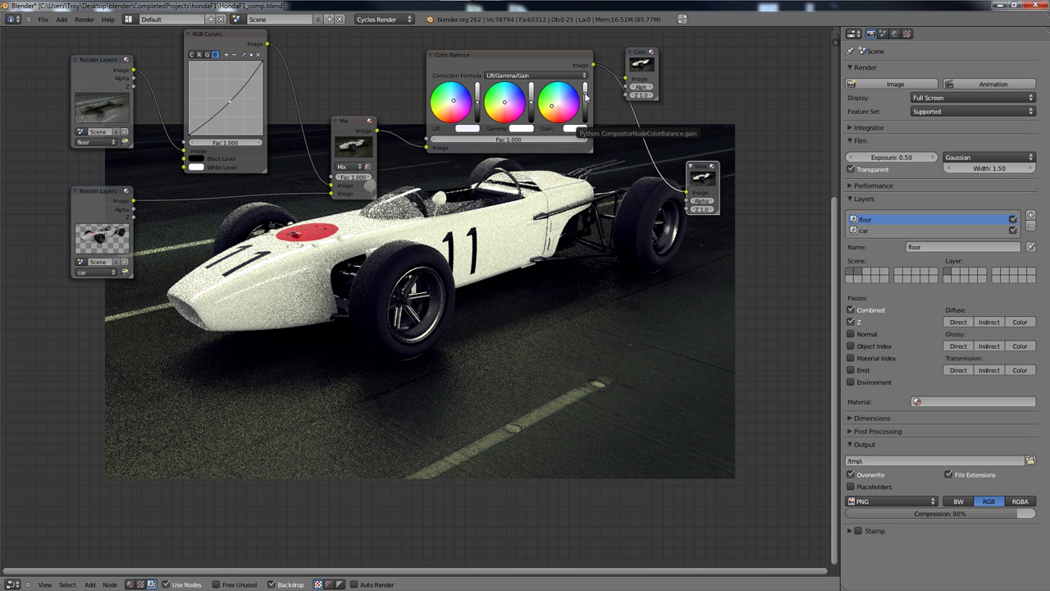
left_click(505, 108)
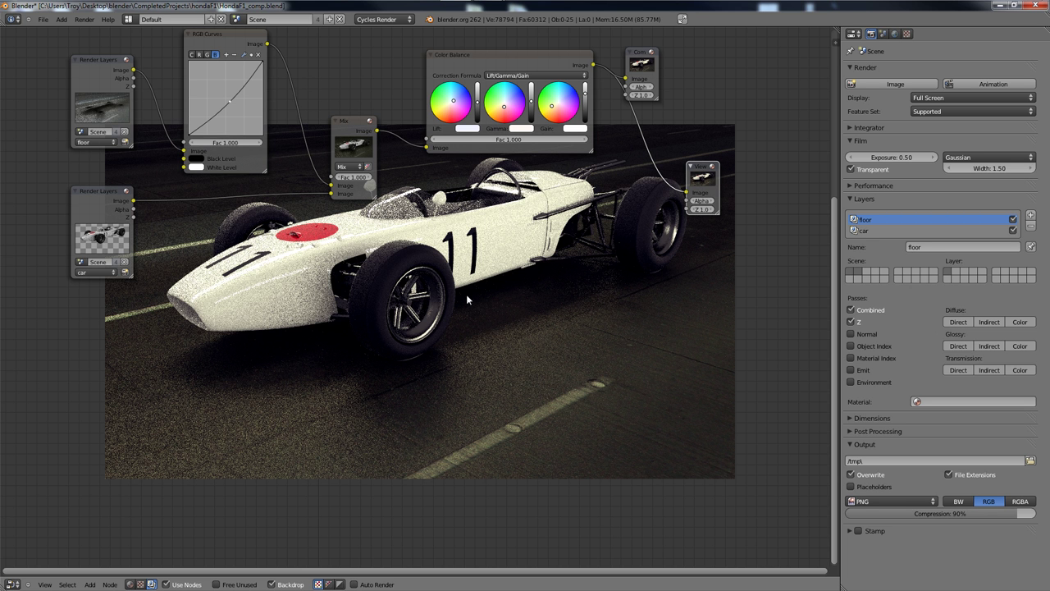
mouse_move(486, 56)
left_mouse_down()
mouse_move(481, 73)
mouse_move(472, 59)
left_mouse_up()
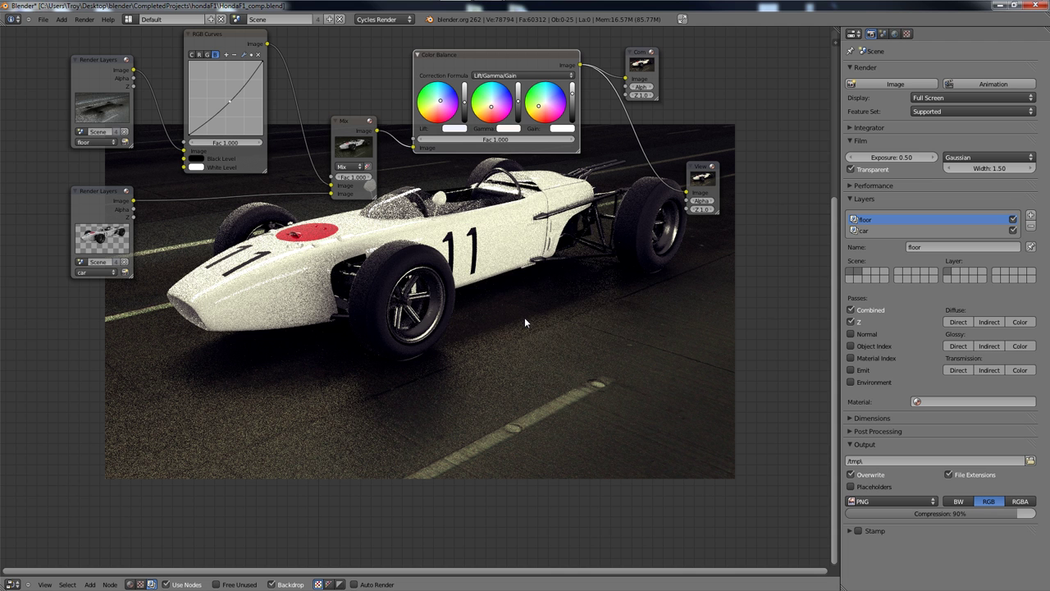
key("alt+Tab")
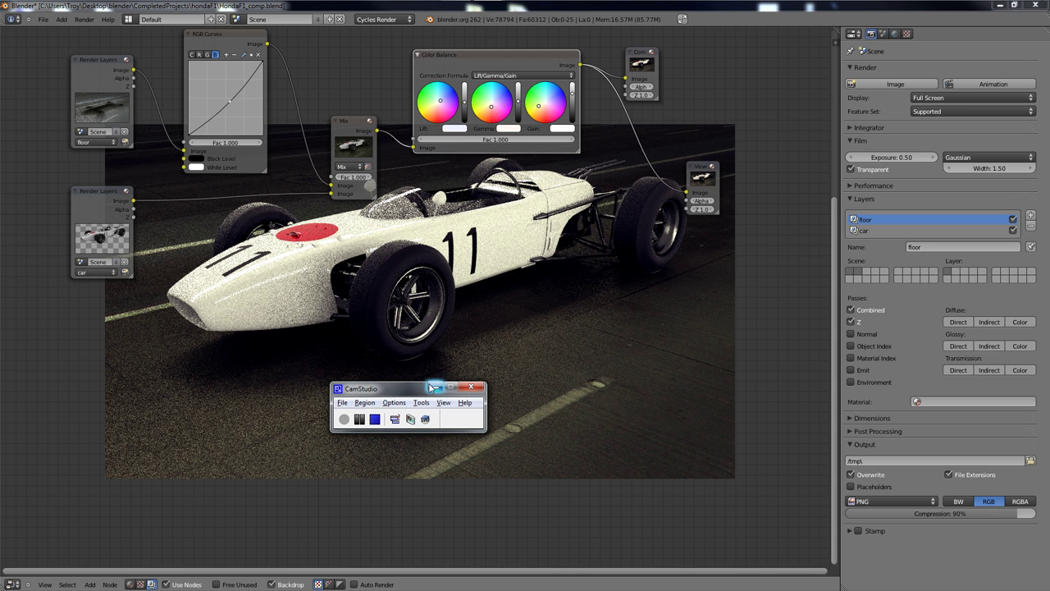